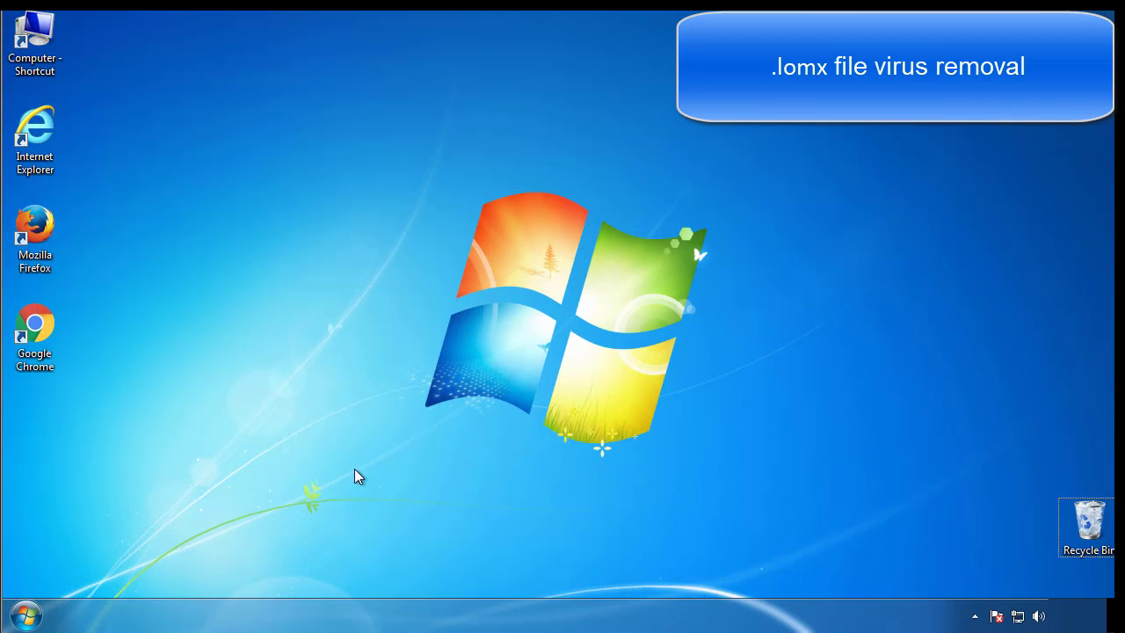
- Launch msconfig and enable Minimal safe boot on the Boot tab, confirming with OK
left_click(35, 613)
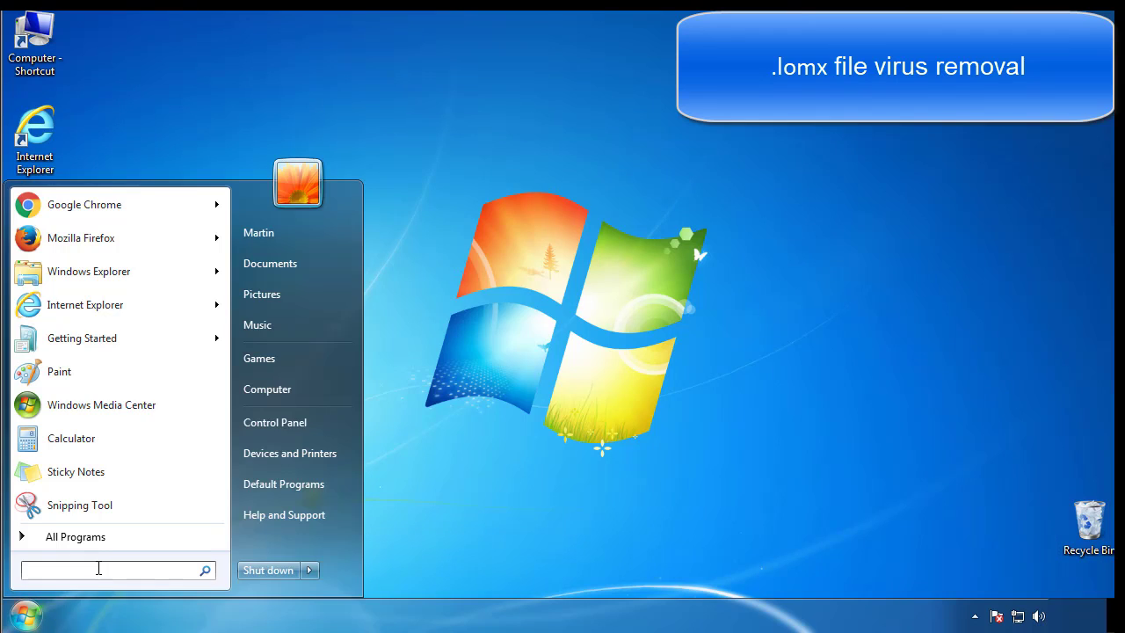
type("mscon")
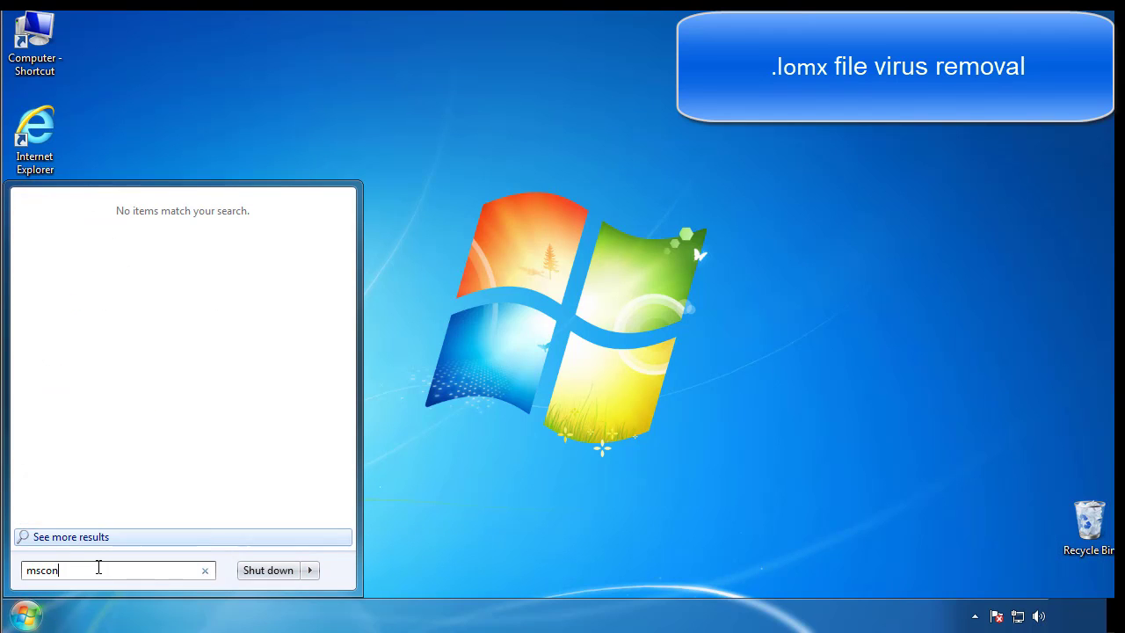
type("fig")
key("Return")
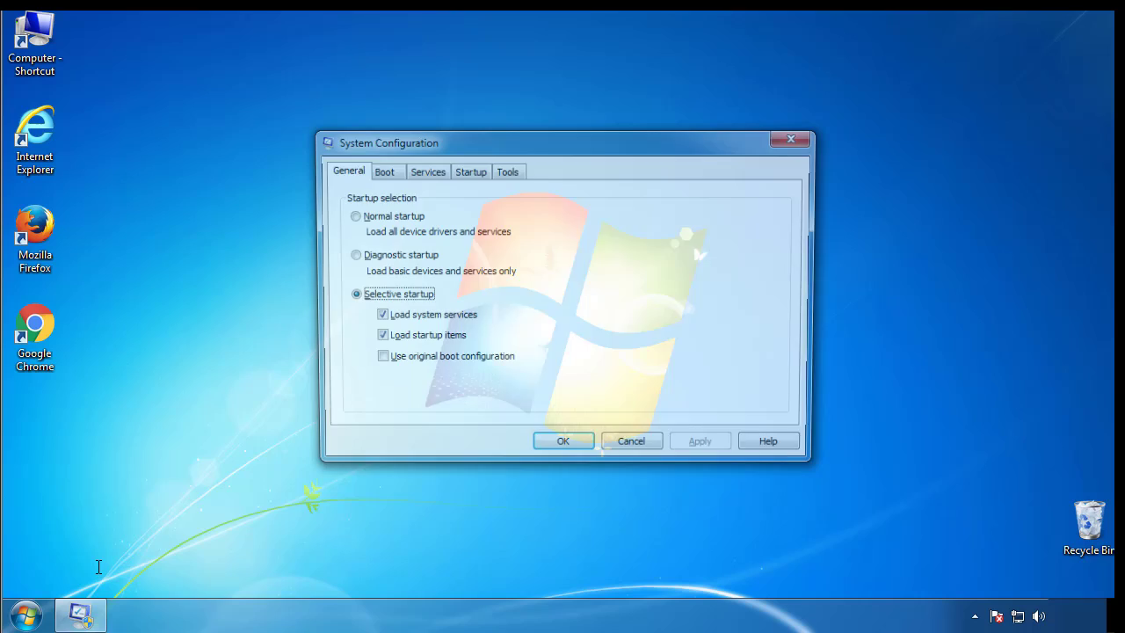
left_click(380, 170)
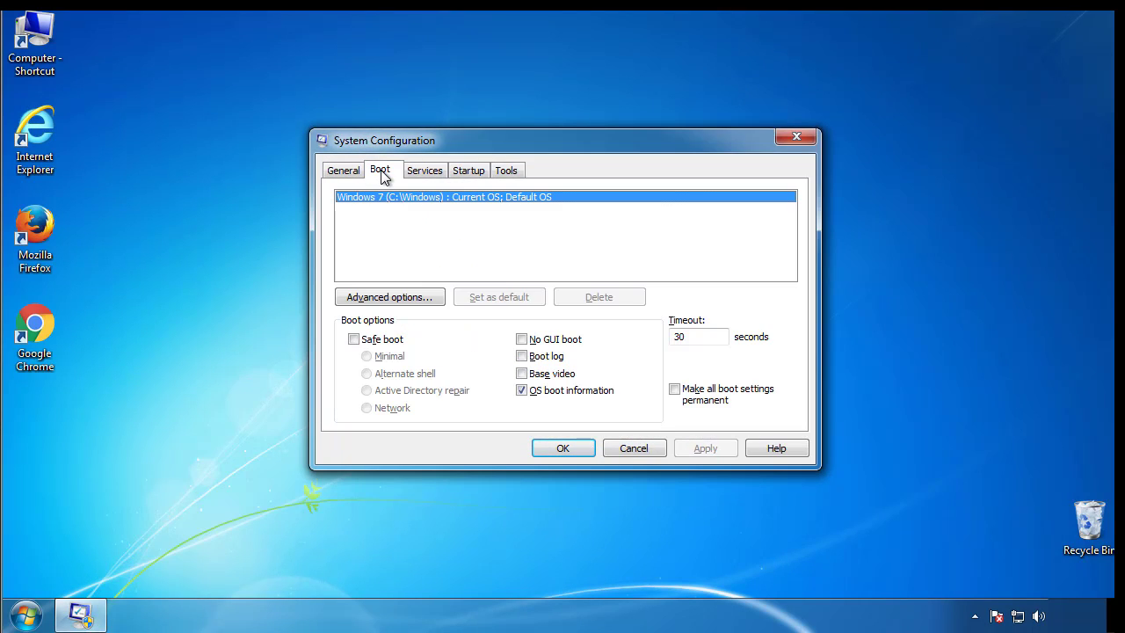
left_click(354, 340)
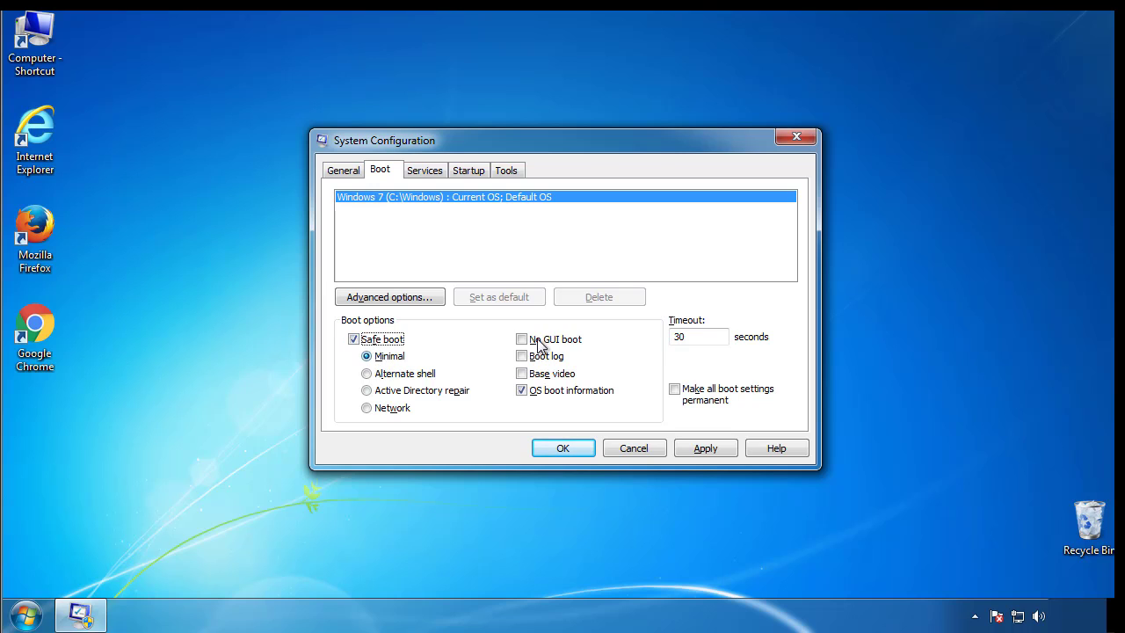
left_click(571, 448)
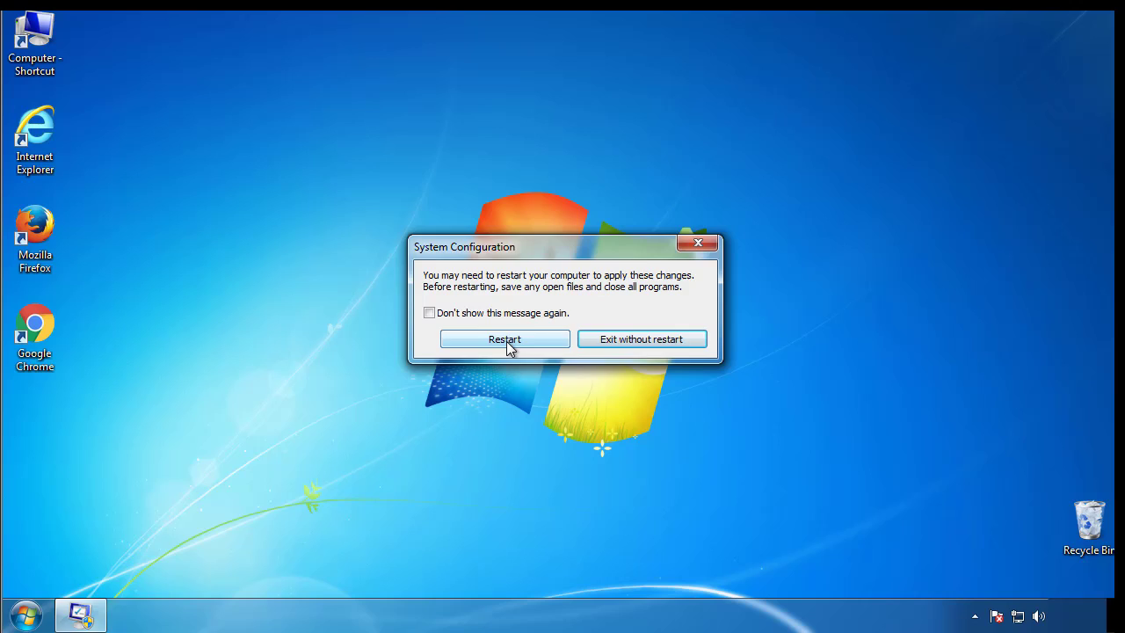
- Restart into Safe Mode and set Folder Options to show hidden files, folders and drives
left_click(506, 341)
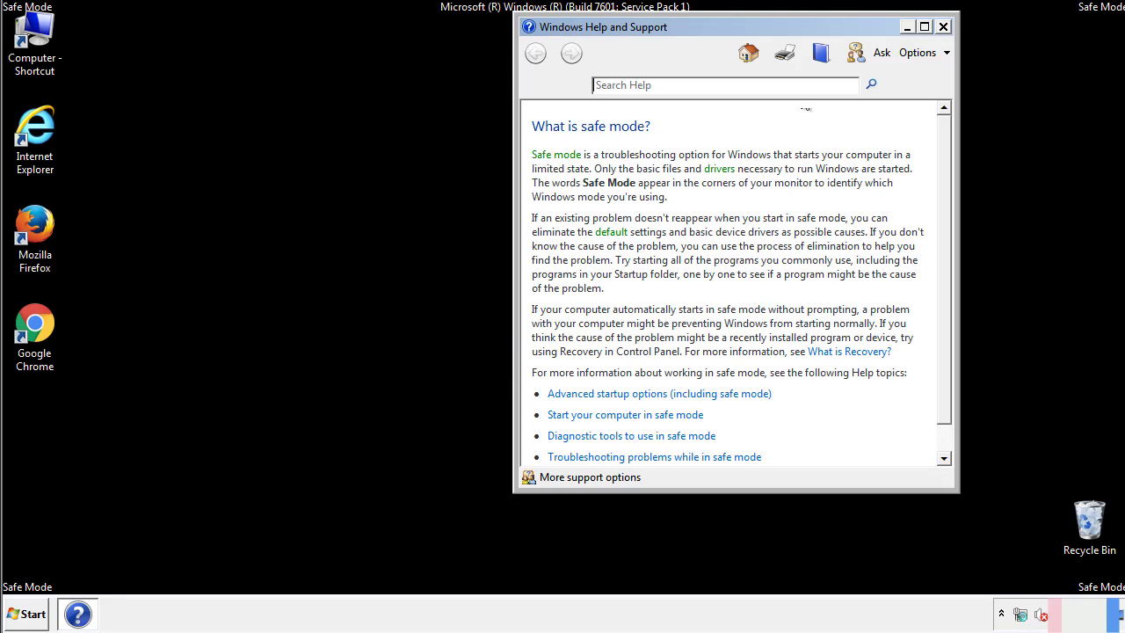
left_click(943, 27)
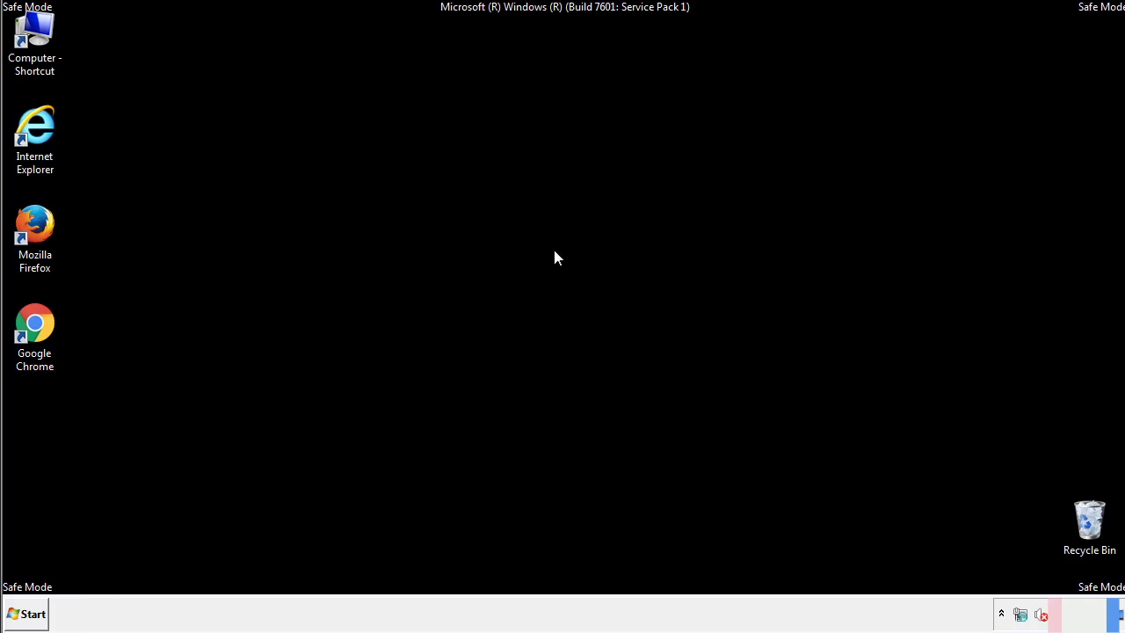
left_click(33, 612)
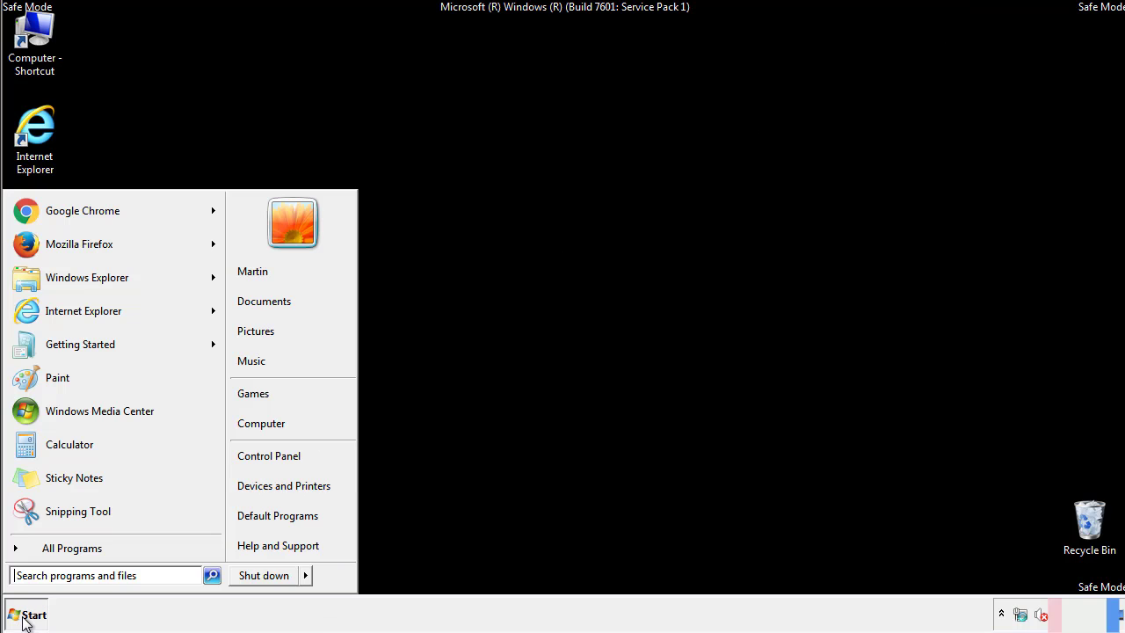
left_click(281, 454)
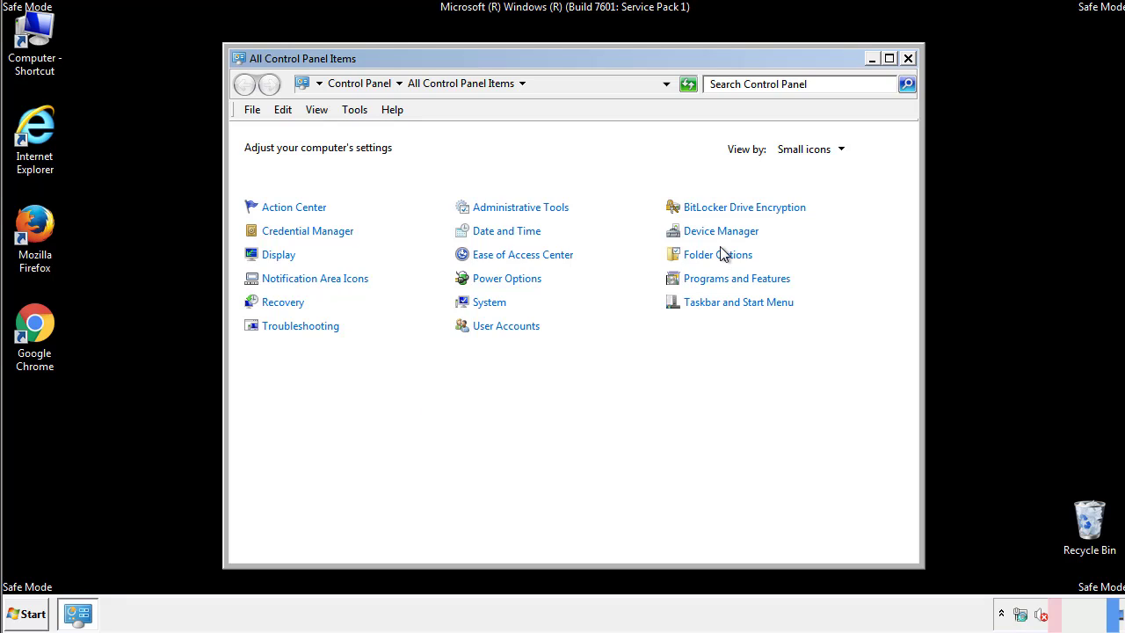
left_click(719, 254)
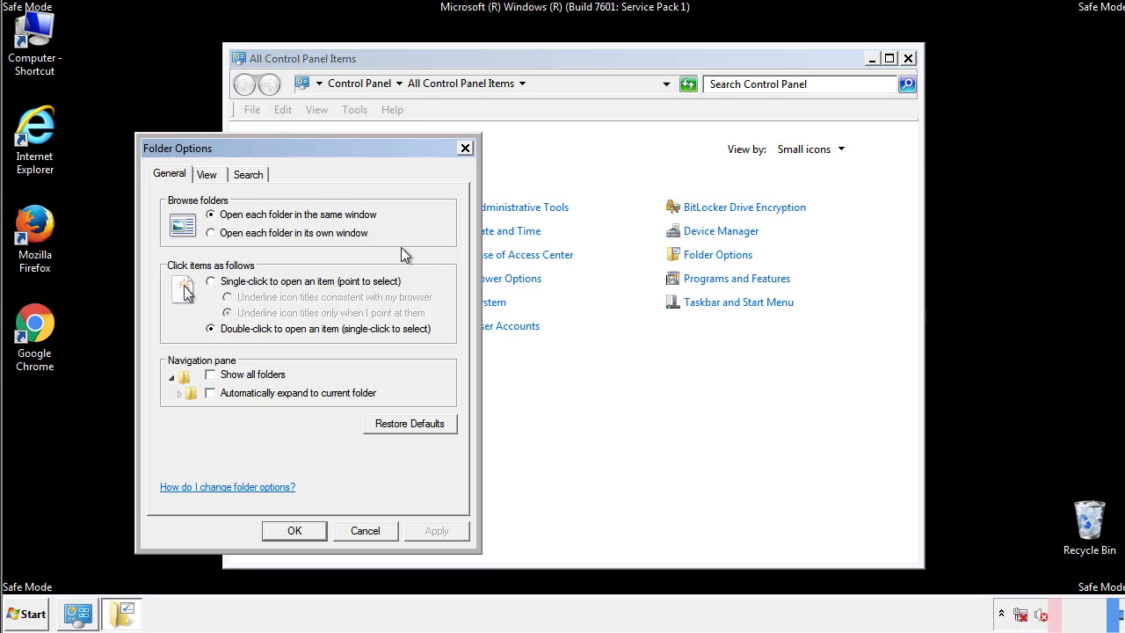
left_click(209, 175)
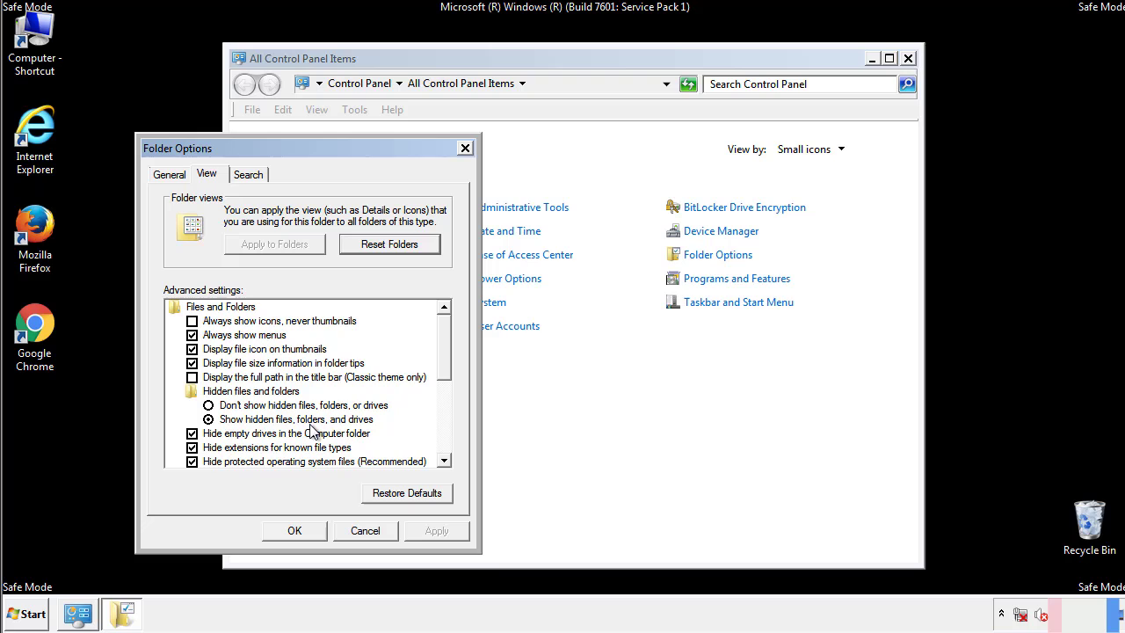
left_click(304, 528)
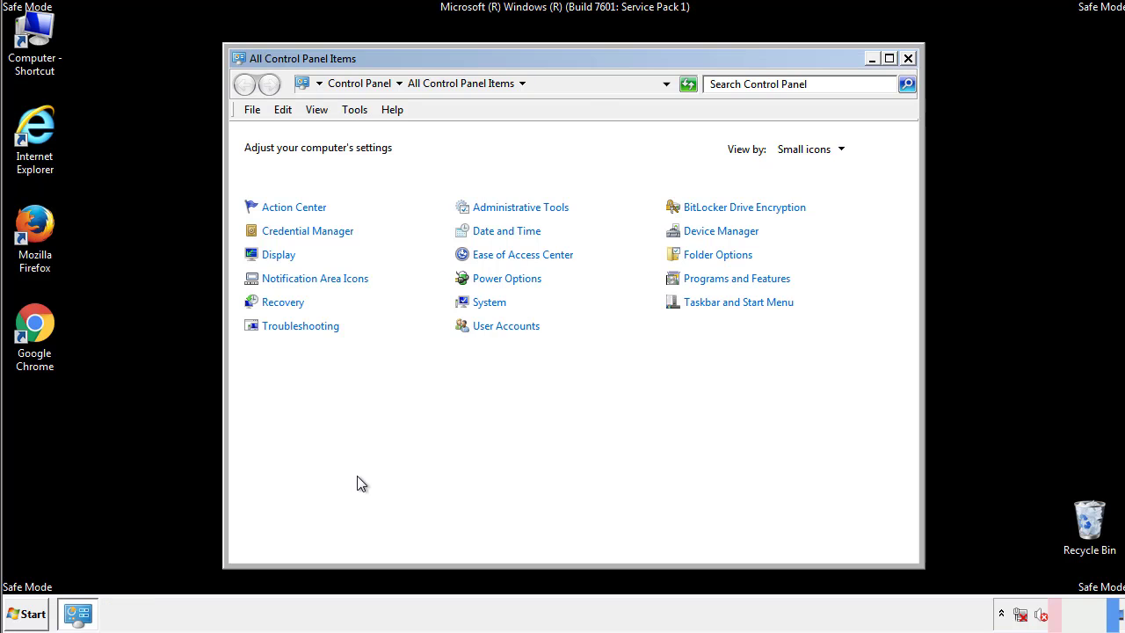
left_click(908, 58)
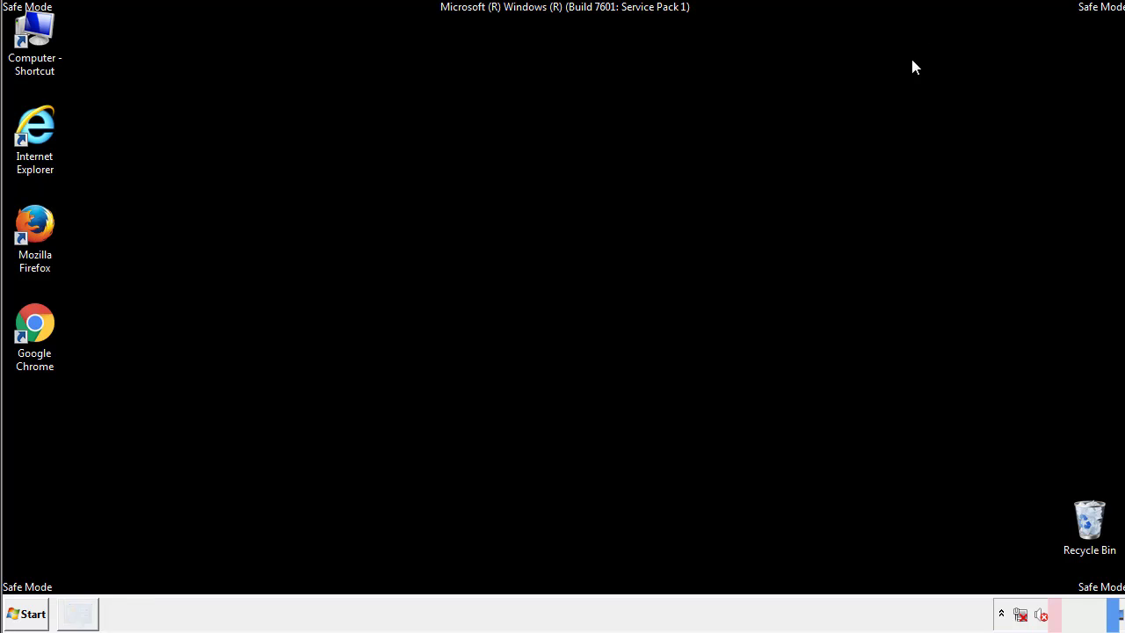
- Browse from Computer to C:\Windows\System32\drivers\etc and open the hosts file
double_click(35, 33)
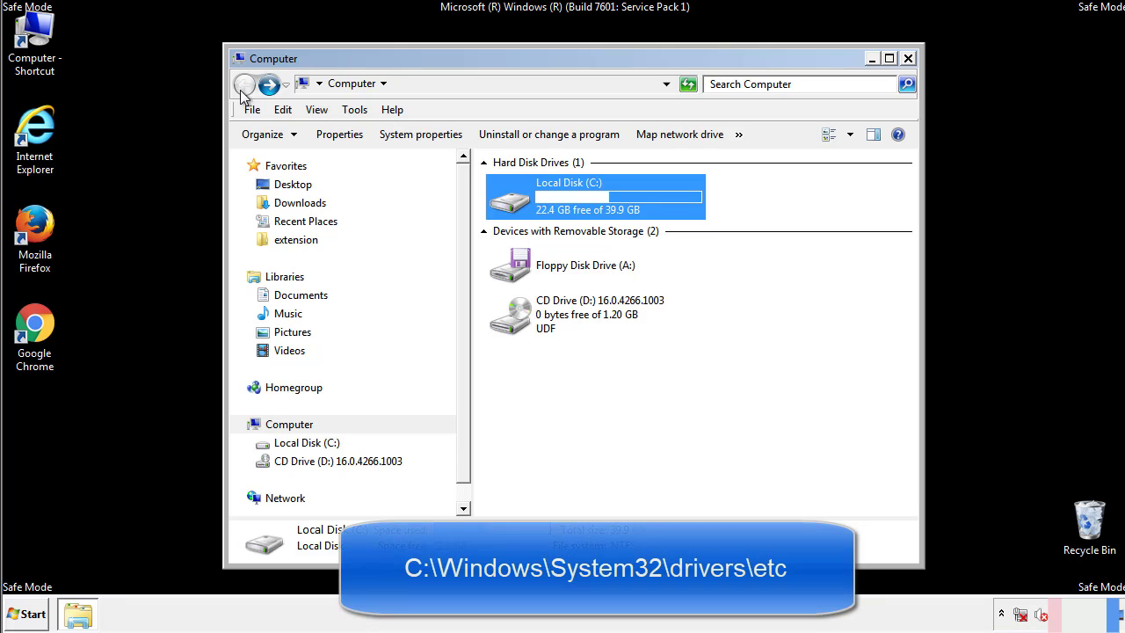
double_click(517, 204)
left_click(512, 324)
double_click(512, 324)
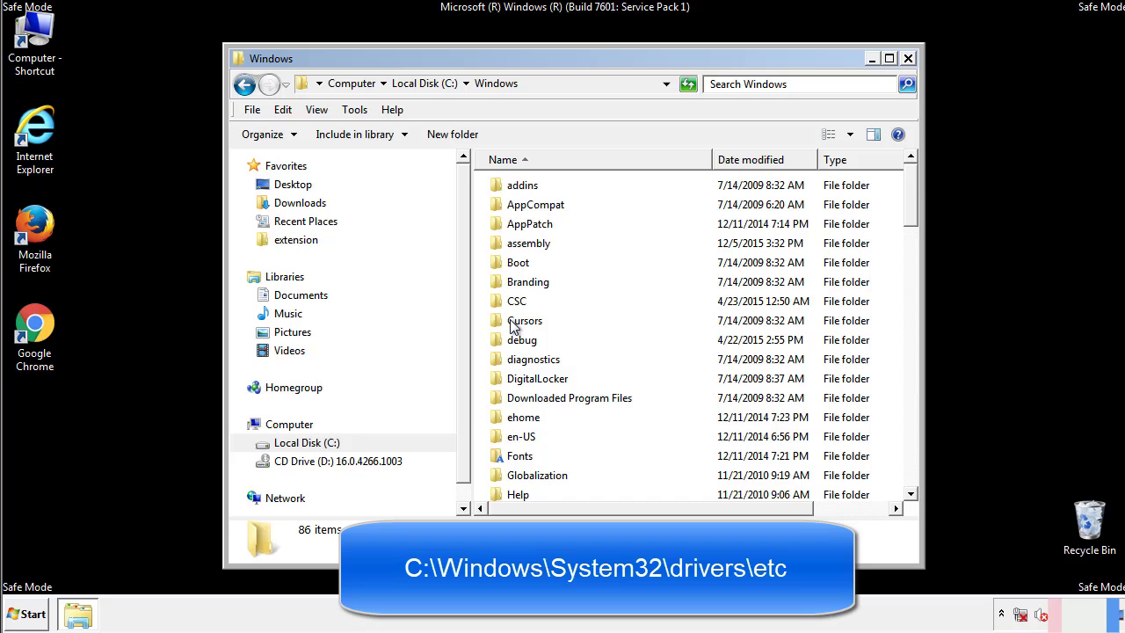
scroll(516, 396, "down", 2)
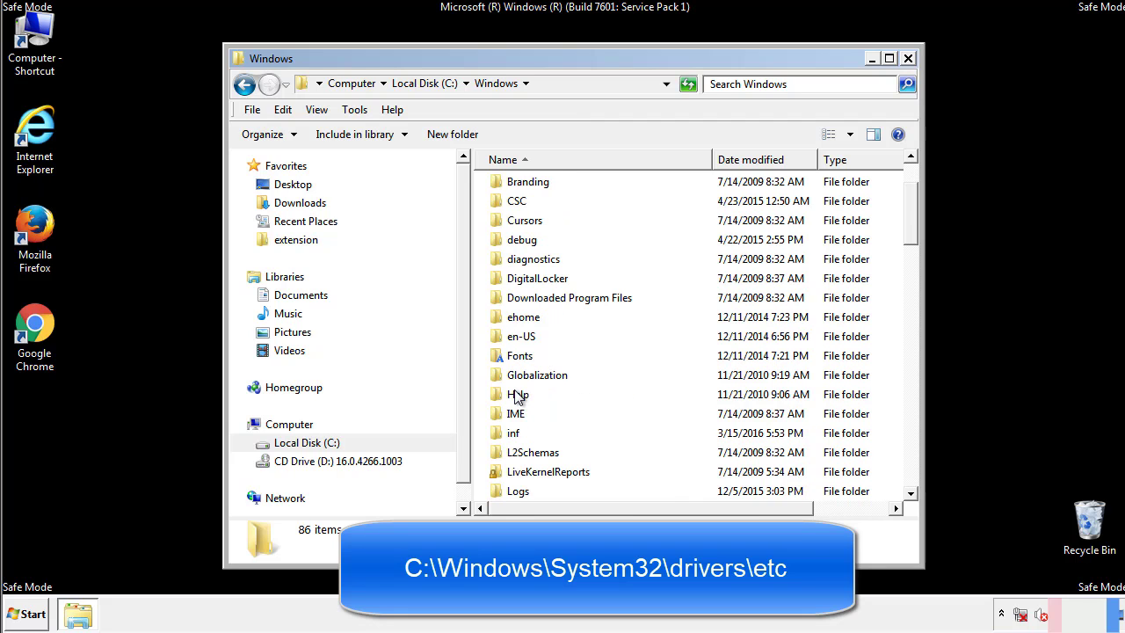
scroll(517, 397, "down", 2)
scroll(517, 397, "down", 2)
scroll(517, 398, "down", 3)
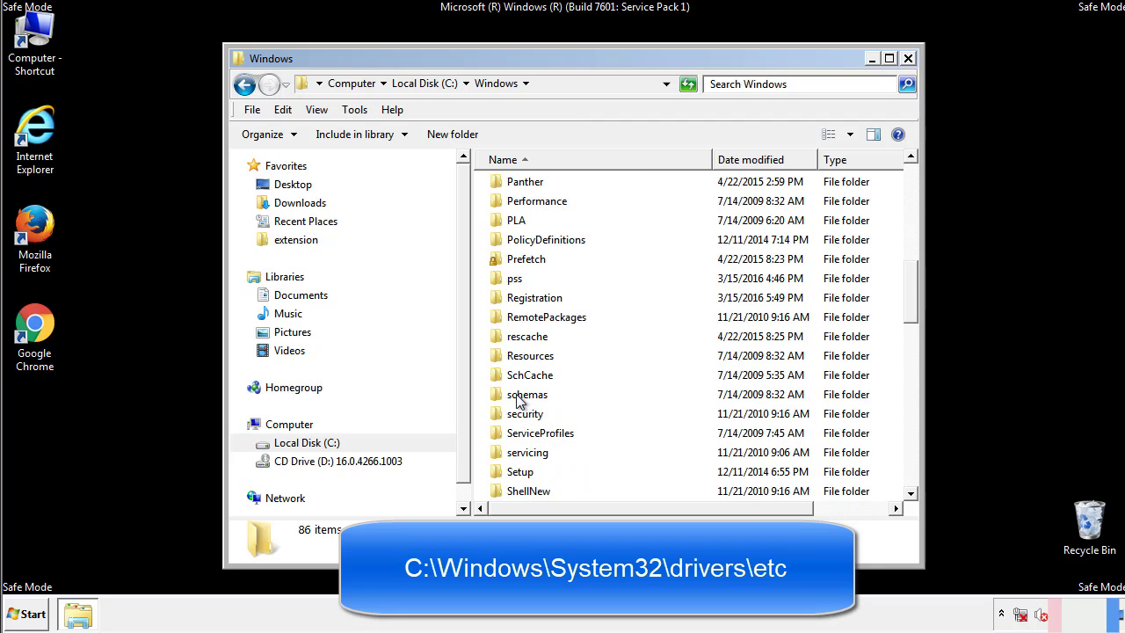
scroll(516, 397, "down", 2)
double_click(530, 453)
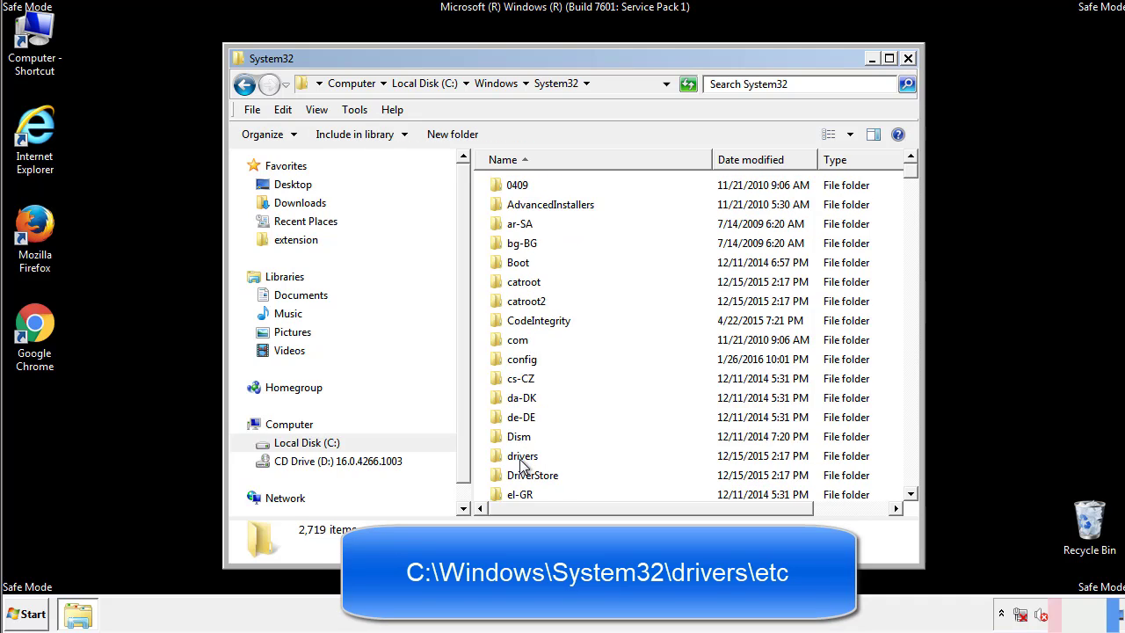
double_click(522, 457)
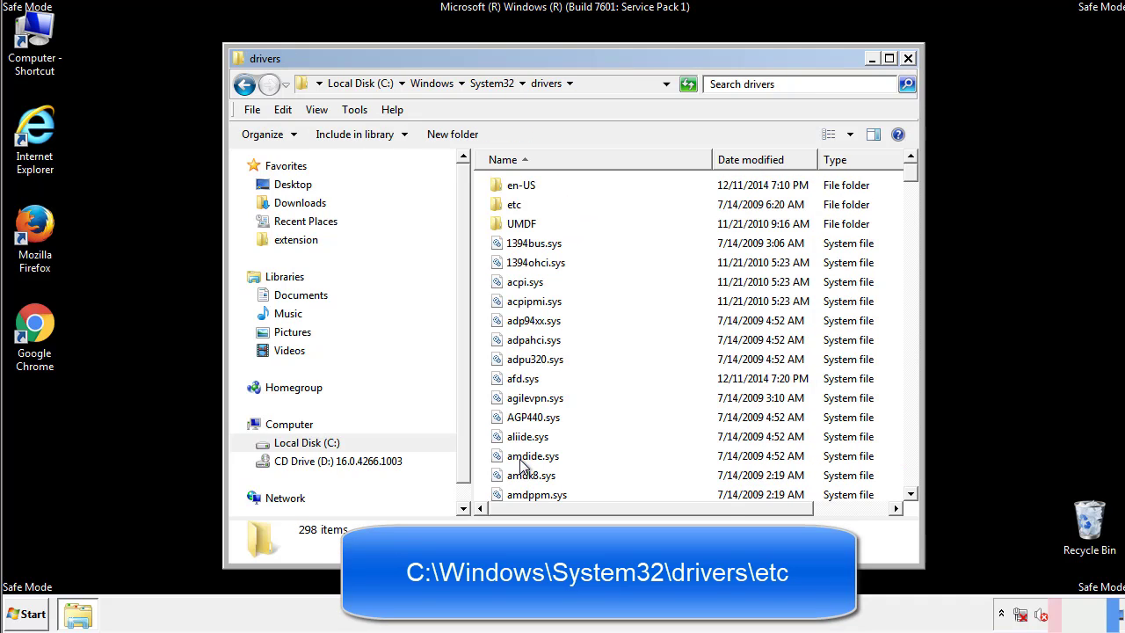
double_click(508, 205)
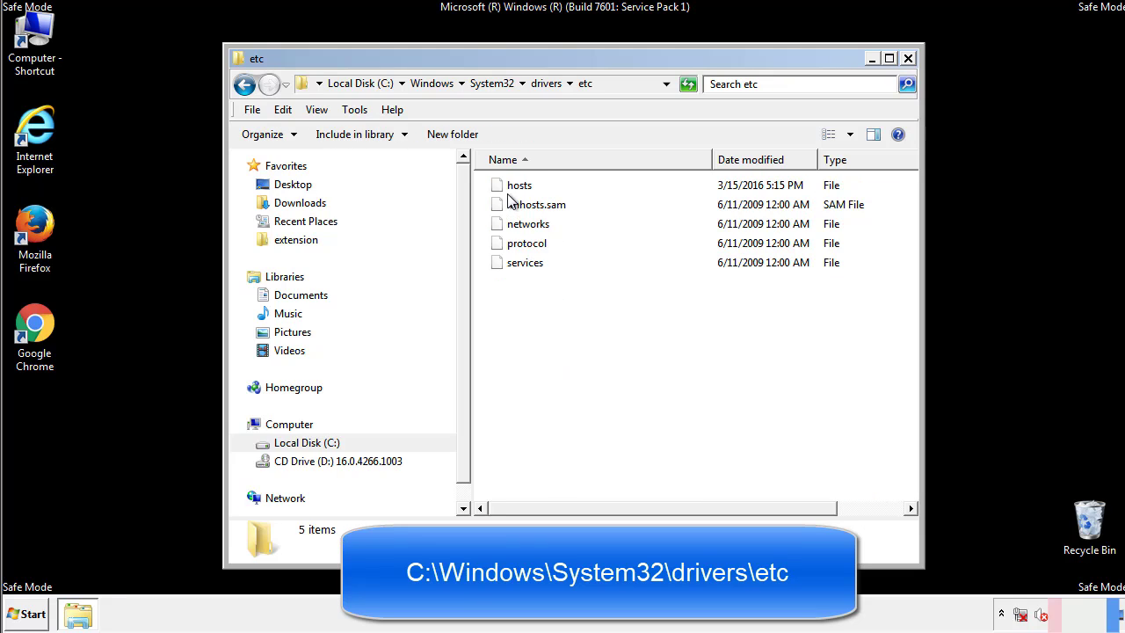
double_click(511, 191)
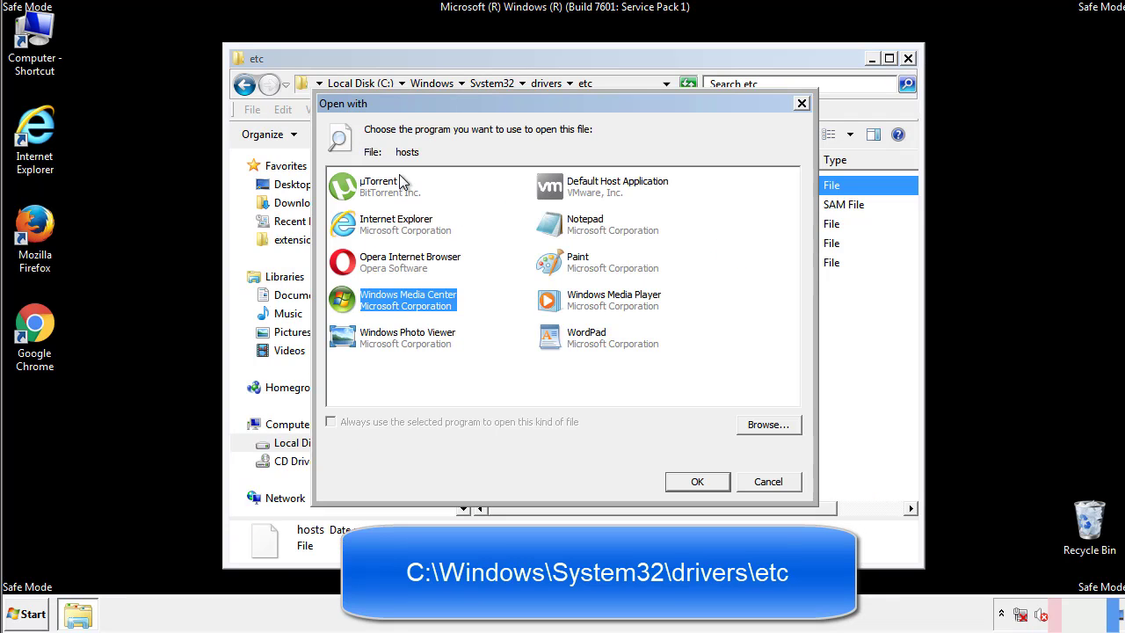
- Open hosts in Notepad and delete the four added IP/host entries at the end
left_click(569, 230)
left_click(695, 481)
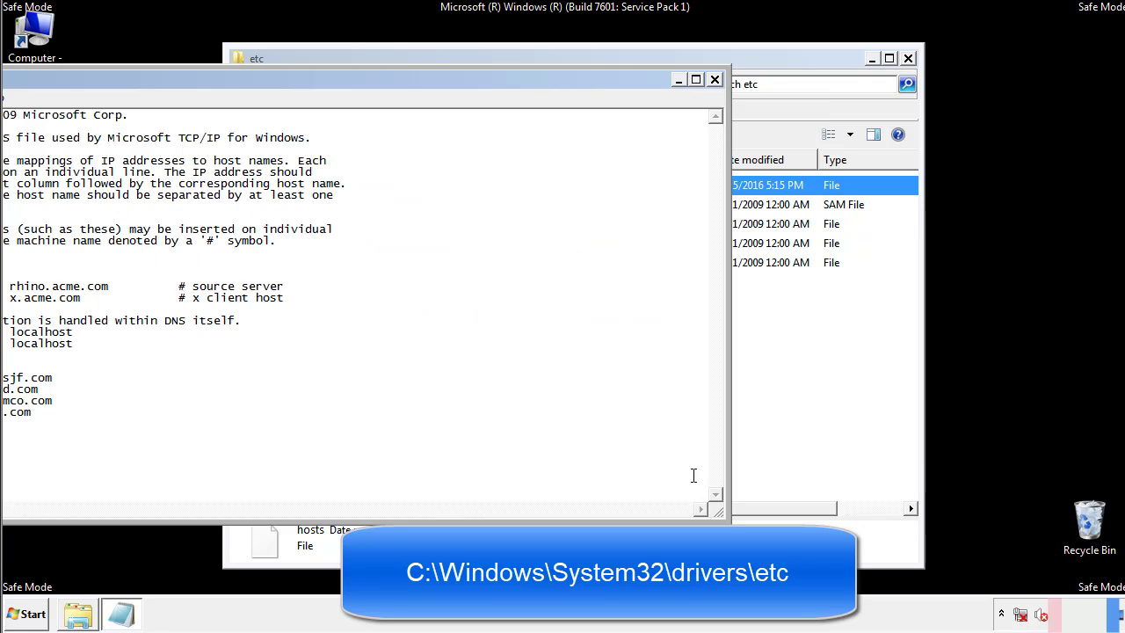
left_click_drag(463, 85, 719, 103)
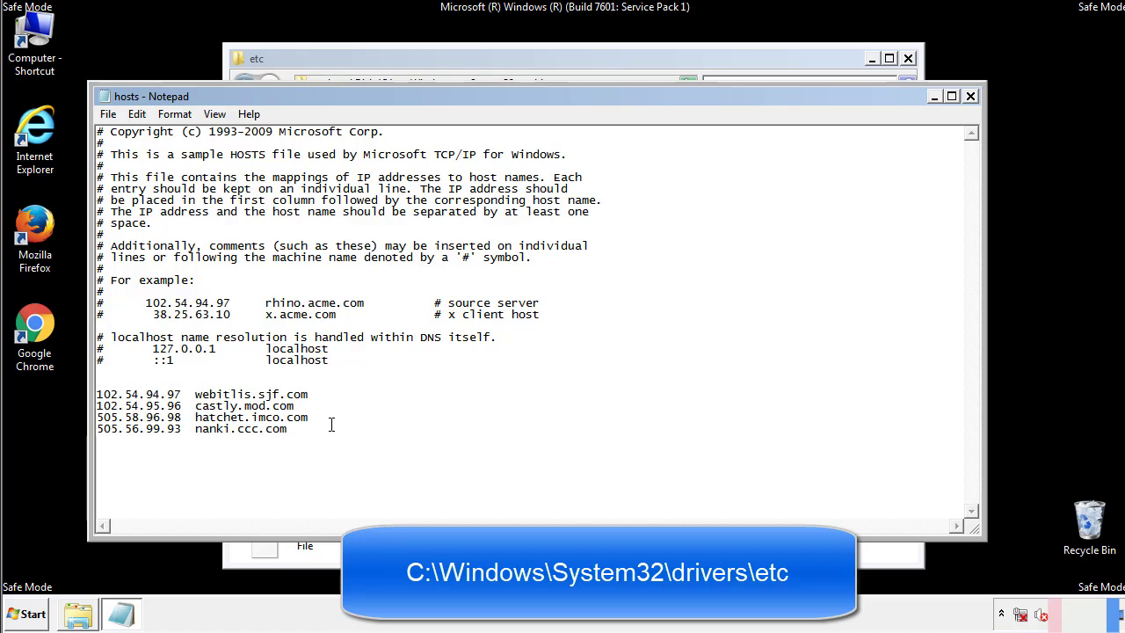
left_click_drag(314, 430, 96, 392)
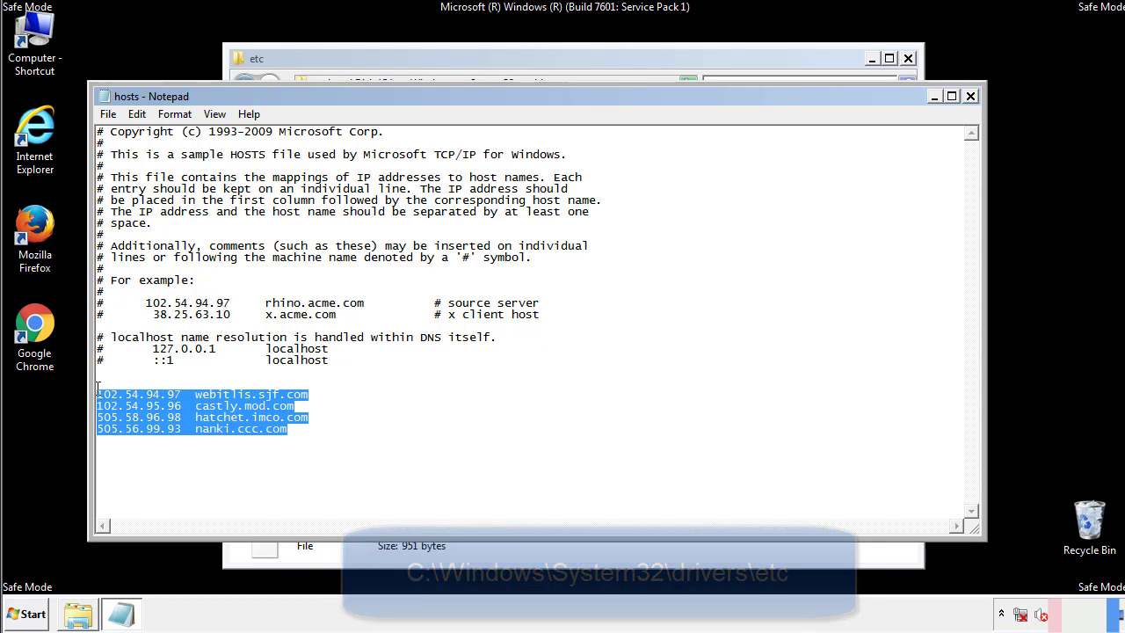
key("Delete")
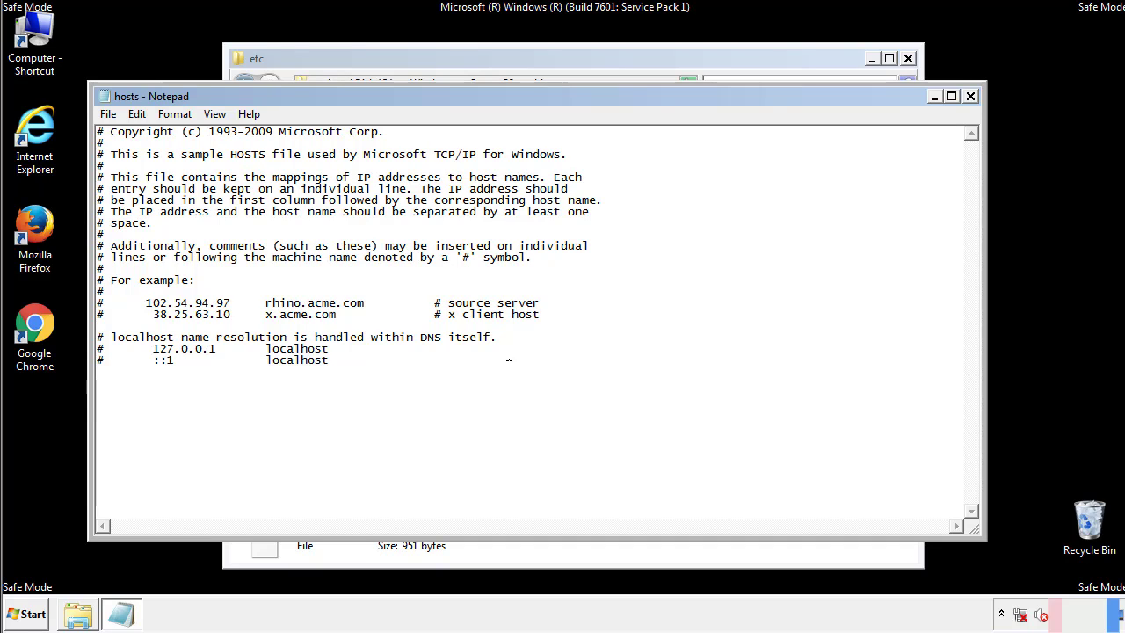
- Save the edited hosts file and close Notepad and the etc folder window
left_click(971, 97)
left_click(495, 319)
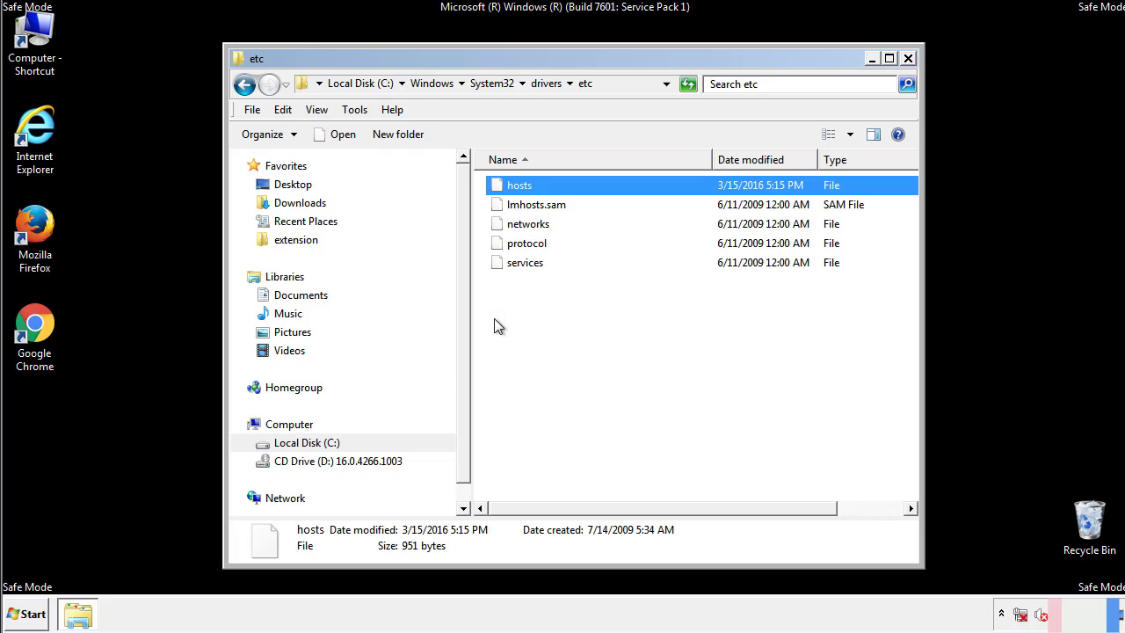
left_click(494, 318)
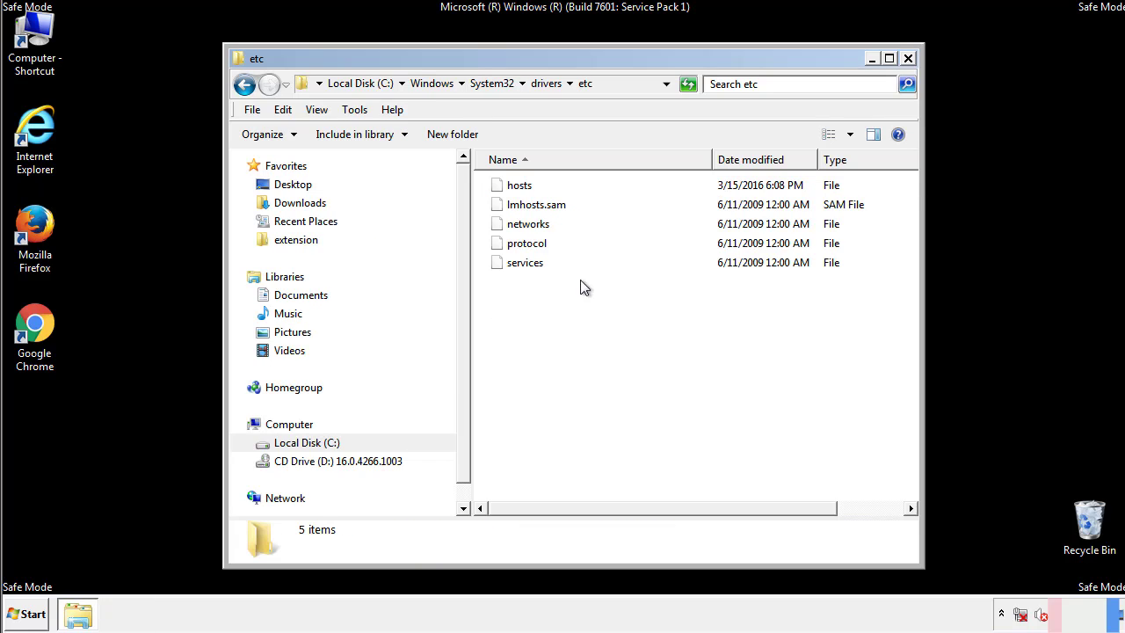
left_click(908, 59)
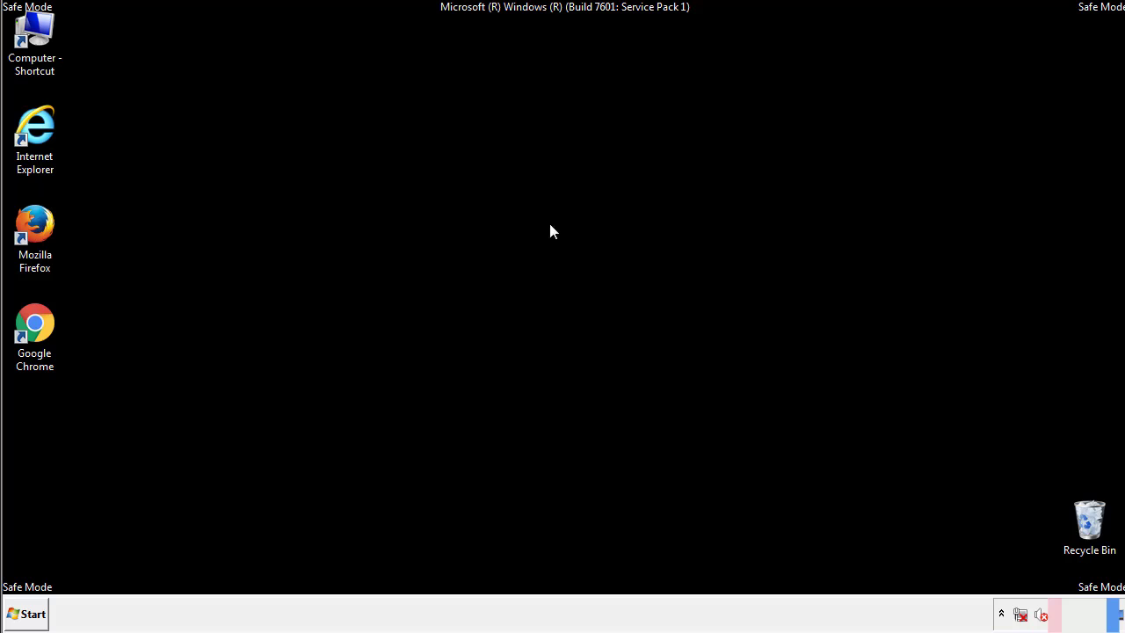
- Open the Startup folder from All Programs in a file window
left_click(28, 614)
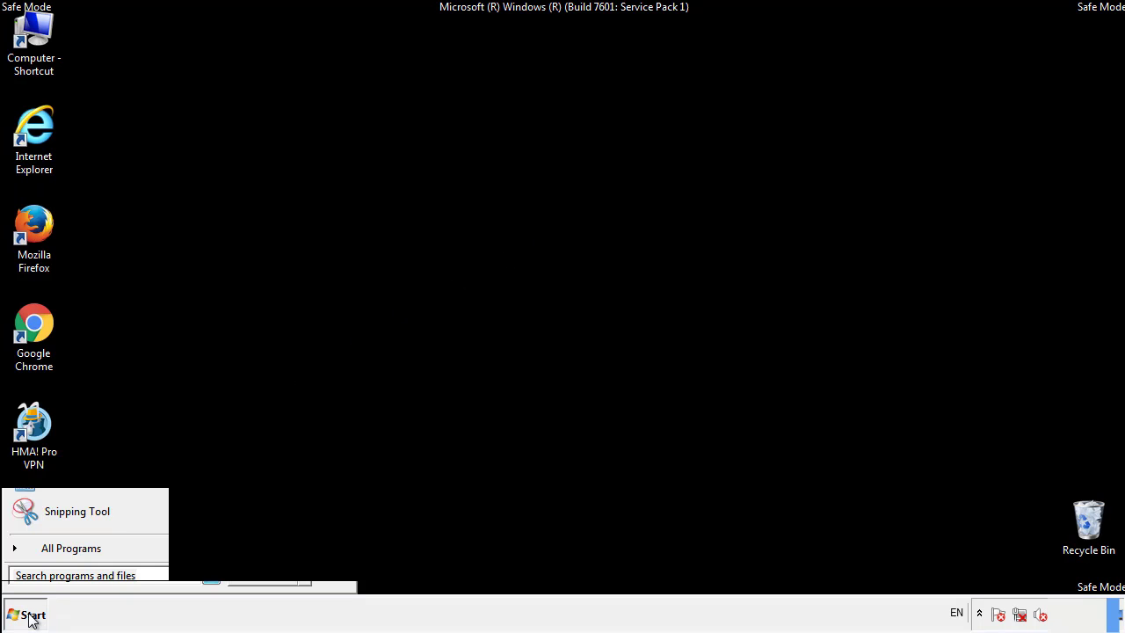
left_click(51, 554)
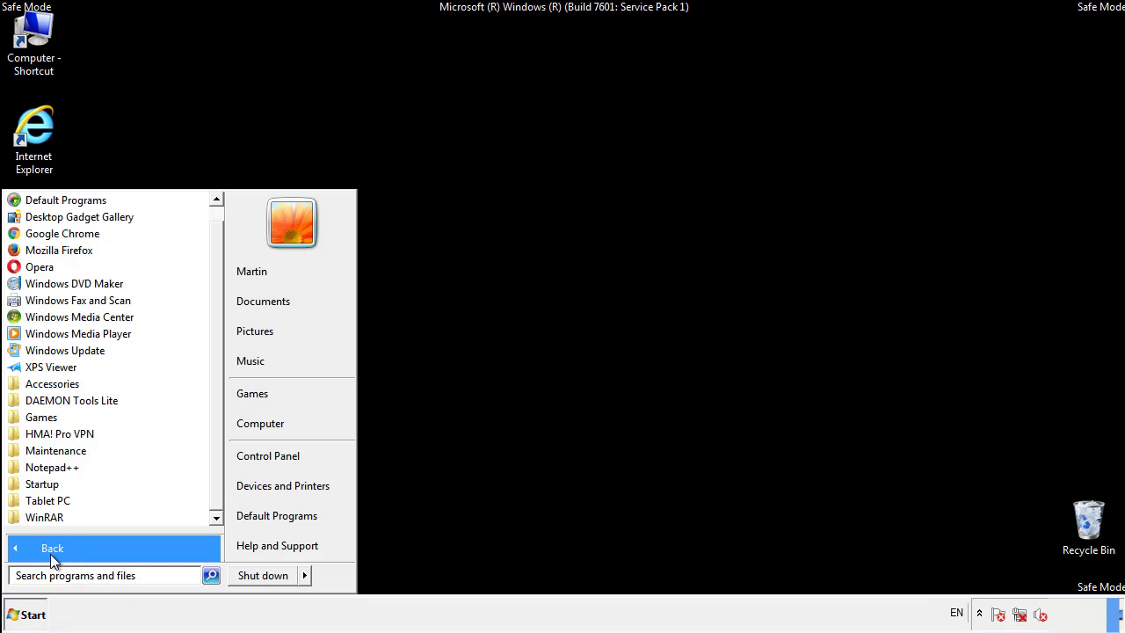
right_click(52, 479)
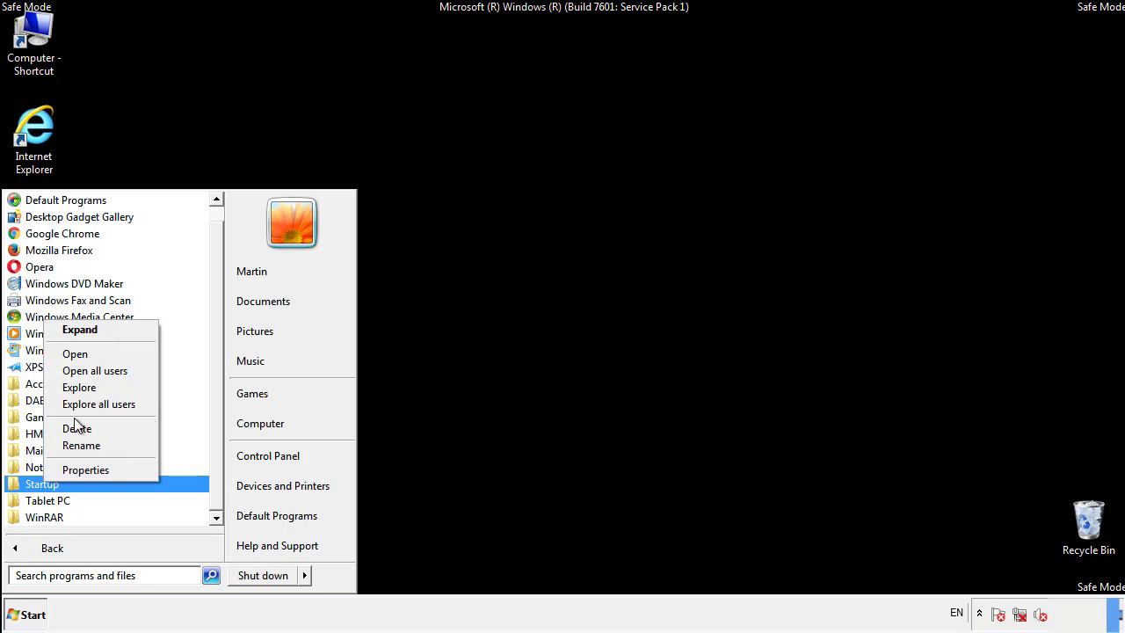
left_click(84, 354)
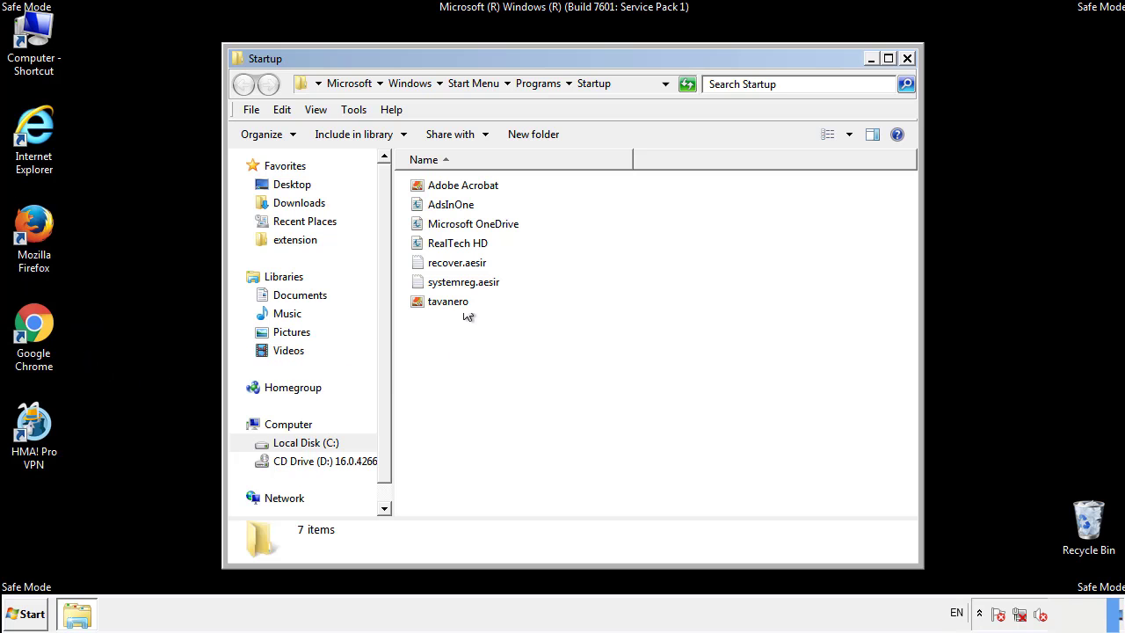
- Delete AdsInOne, recover.aesir, systemreg.aesir and tavanero to the Recycle Bin and close the folder
left_click(455, 204)
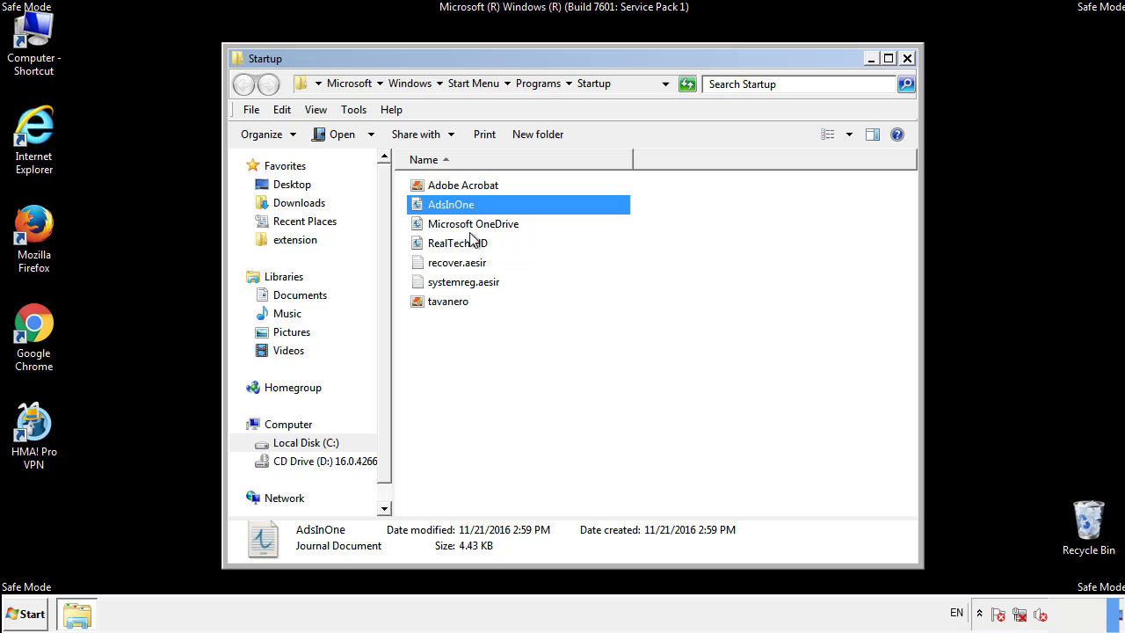
left_click(456, 264, "ctrl")
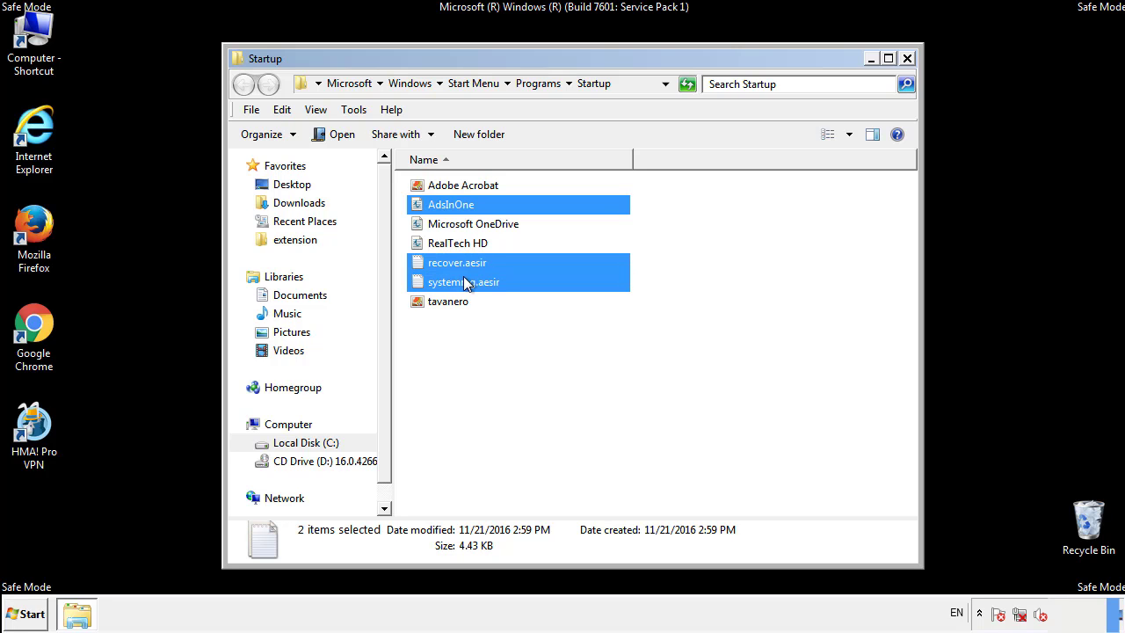
left_click(466, 282, "ctrl")
left_click(449, 300, "ctrl")
right_click(445, 302)
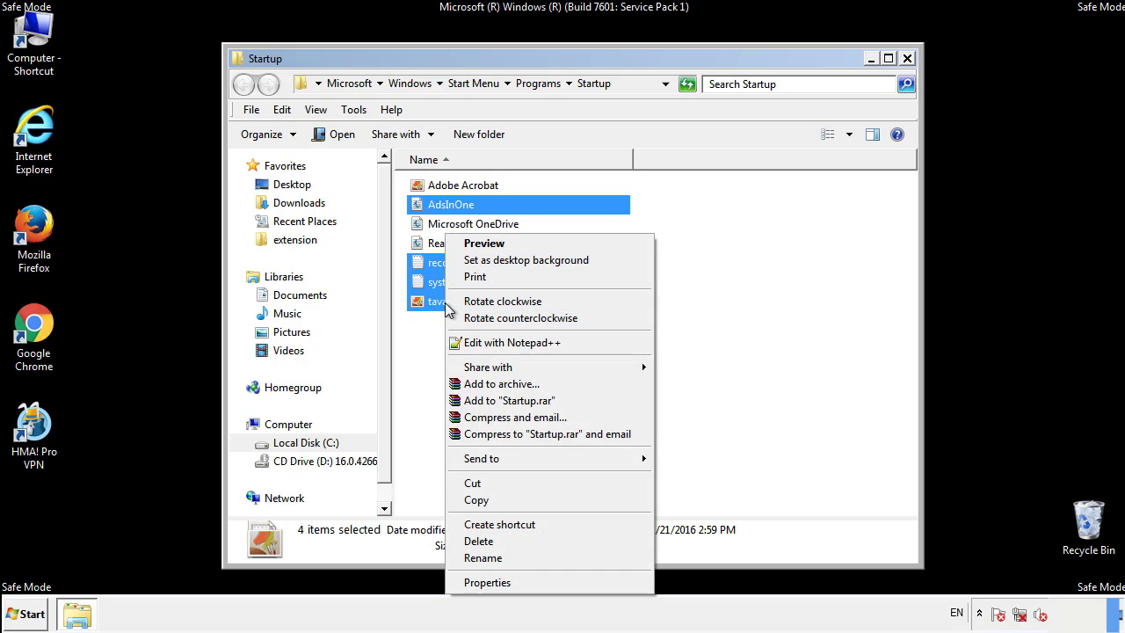
left_click(475, 541)
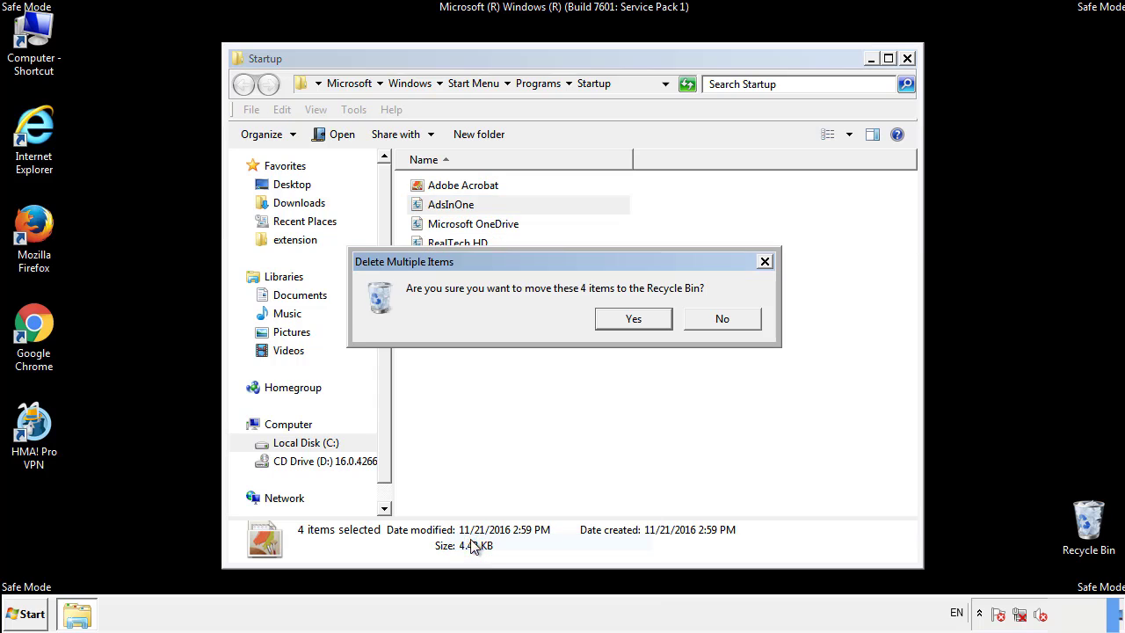
left_click(621, 321)
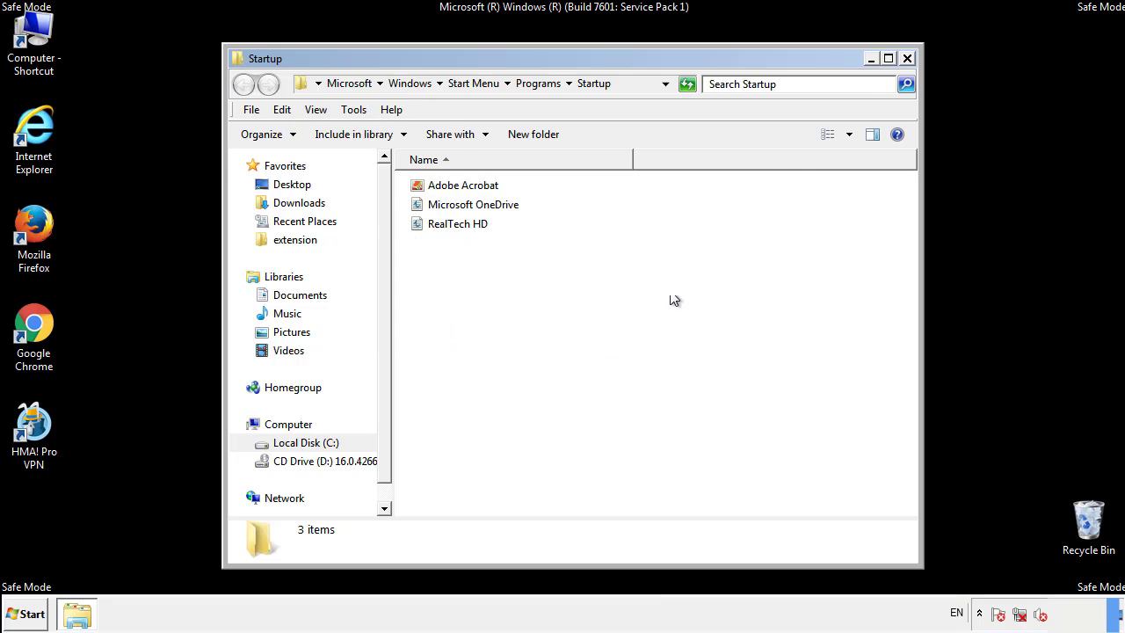
left_click(908, 60)
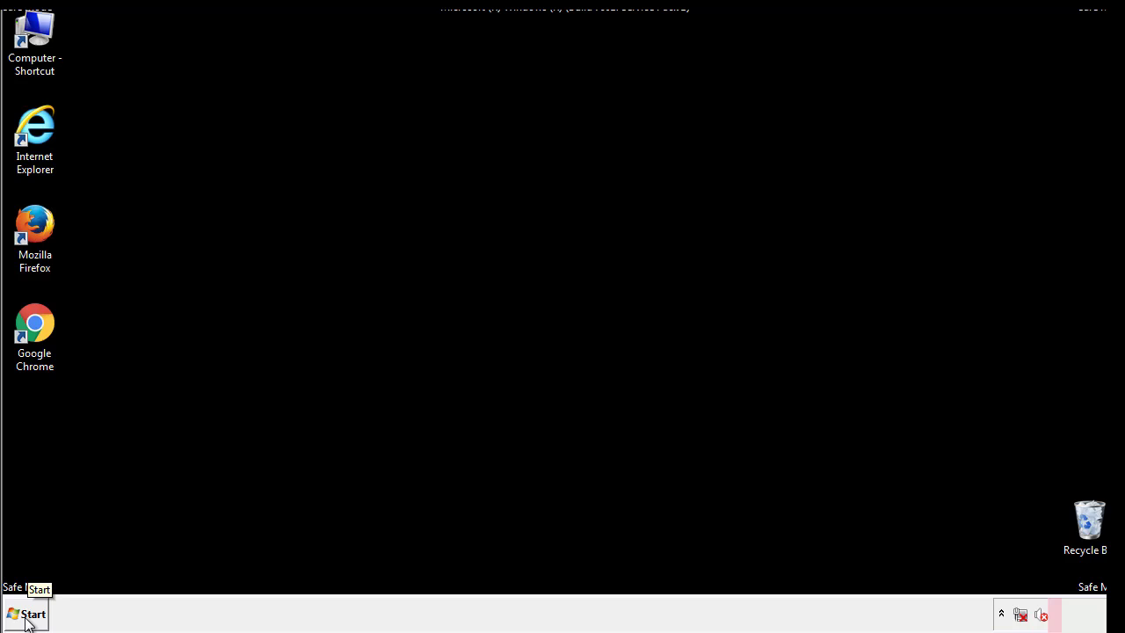
- Launch Registry Editor via regedit in Start search
left_click(26, 616)
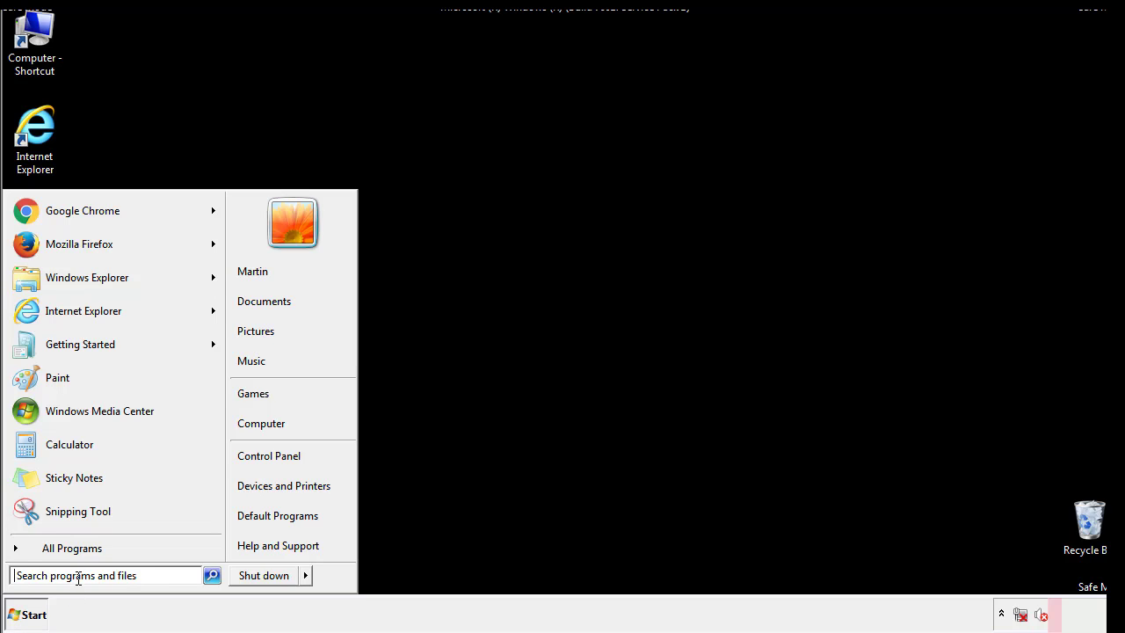
type("reged")
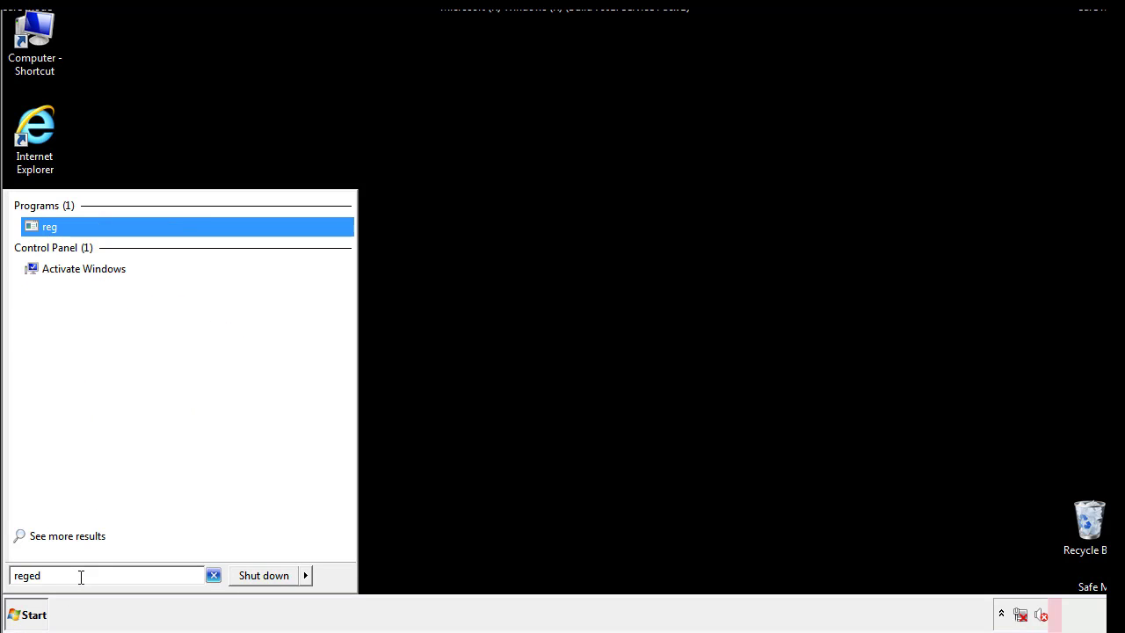
type("it")
key("Return")
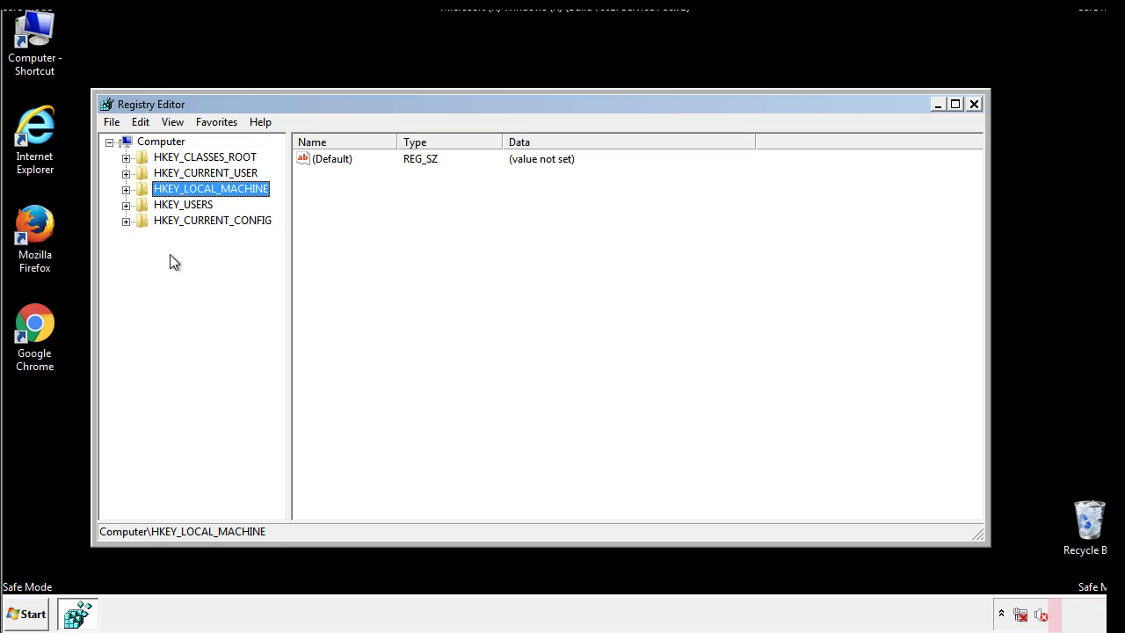
- Expand HKEY_LOCAL_MACHINE\SOFTWARE\Microsoft\Windows\CurrentVersion to reveal its Run key
left_click(125, 190)
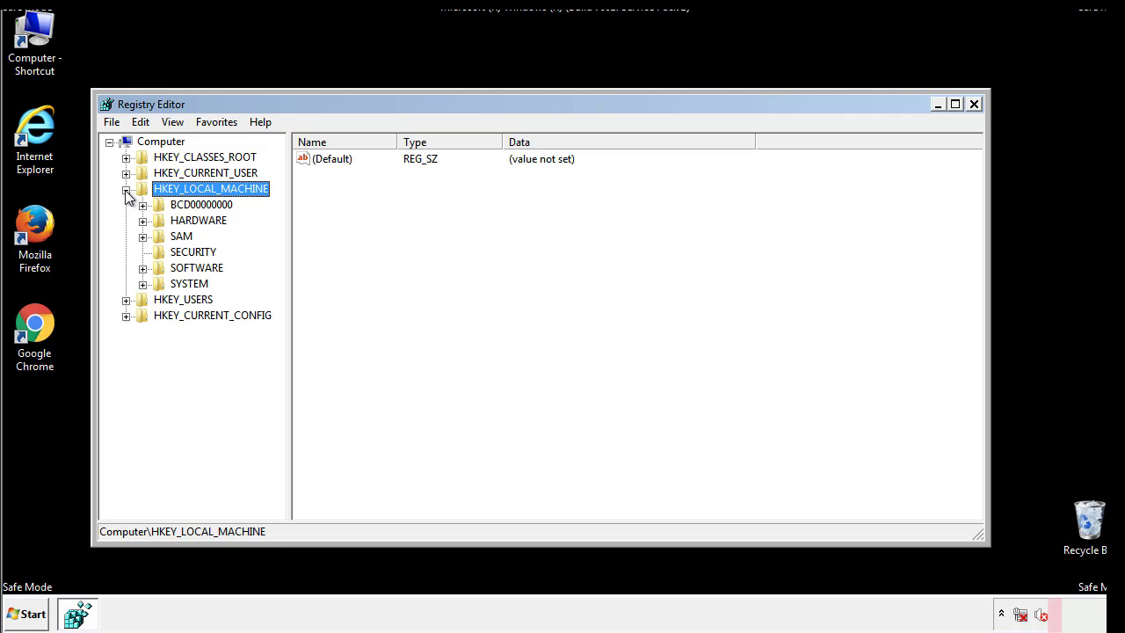
left_click(142, 269)
scroll(277, 260, "down", 1)
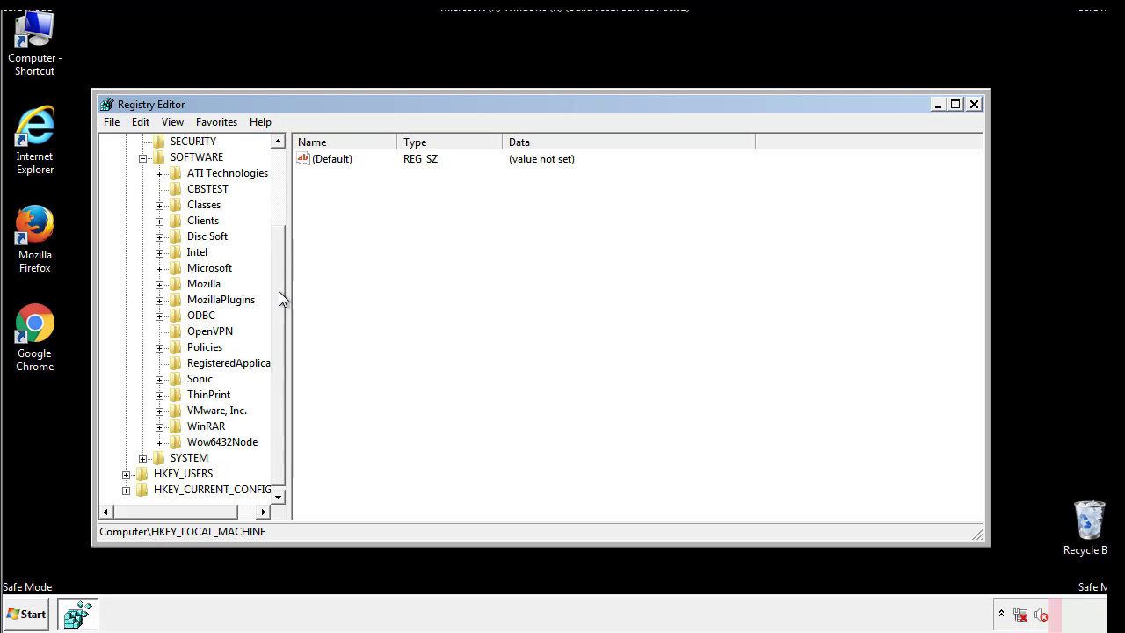
left_click(159, 268)
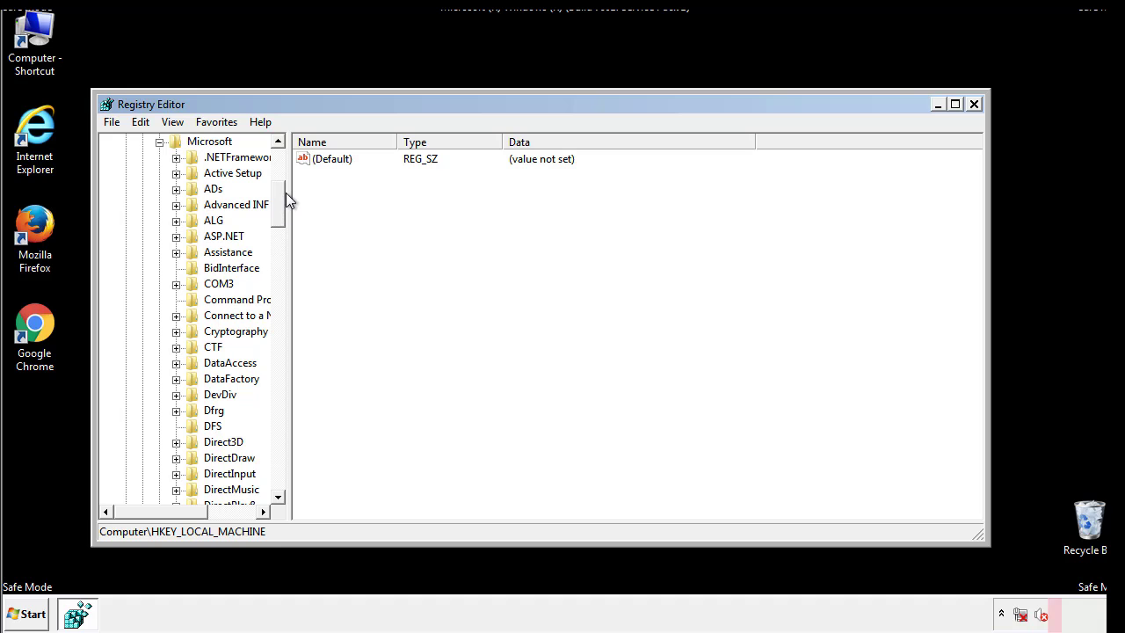
mouse_move(277, 217)
left_mouse_down()
mouse_move(280, 464)
mouse_move(279, 454)
left_mouse_up()
left_click(177, 268)
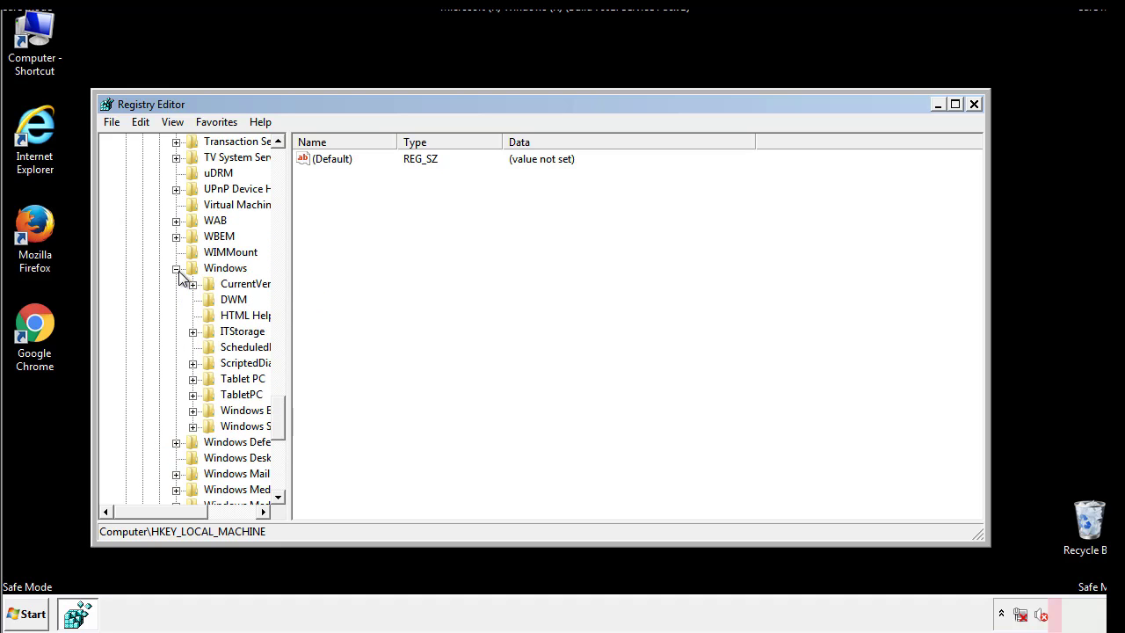
left_click_drag(154, 511, 180, 516)
left_click(145, 284)
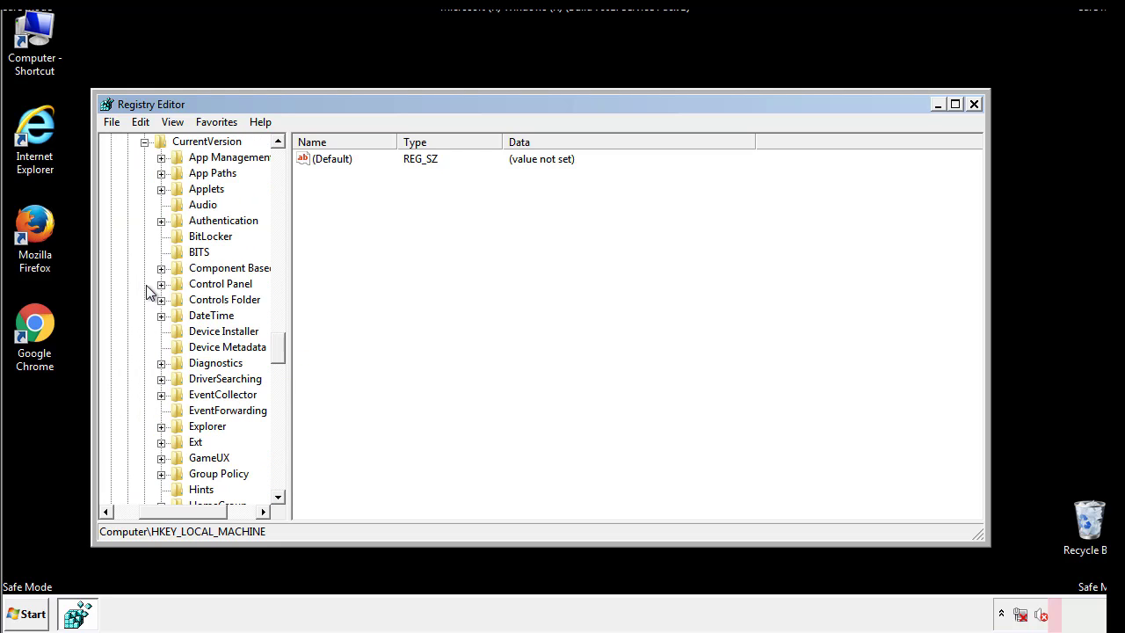
left_click_drag(284, 352, 278, 408)
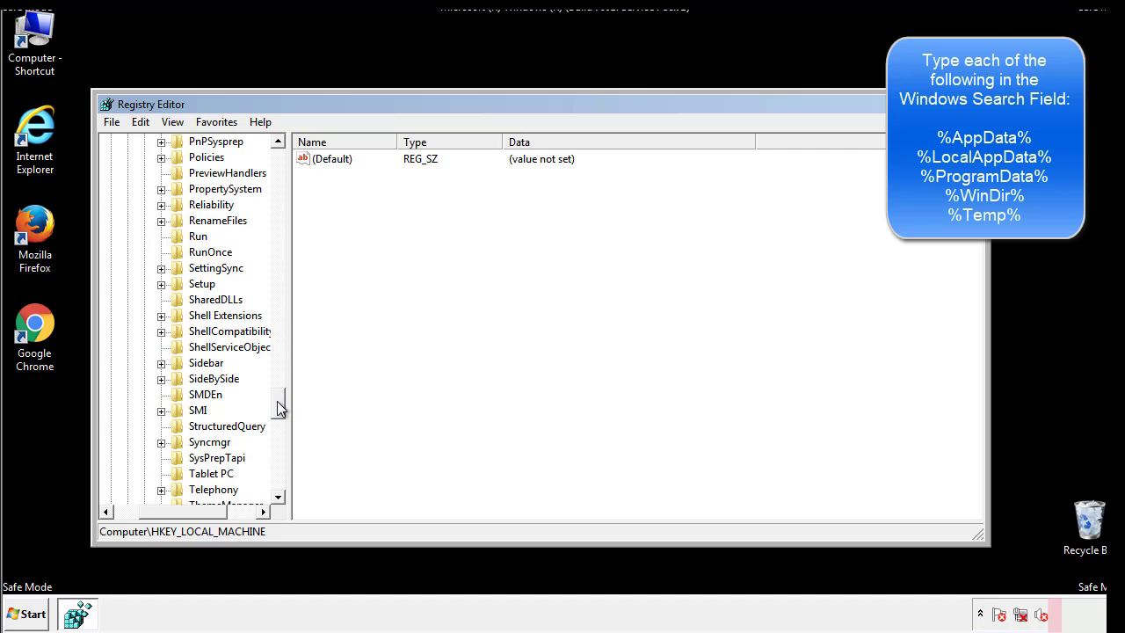
- Delete the tappi.loc value from the HKLM Run key and scroll the tree back up
left_click(187, 239)
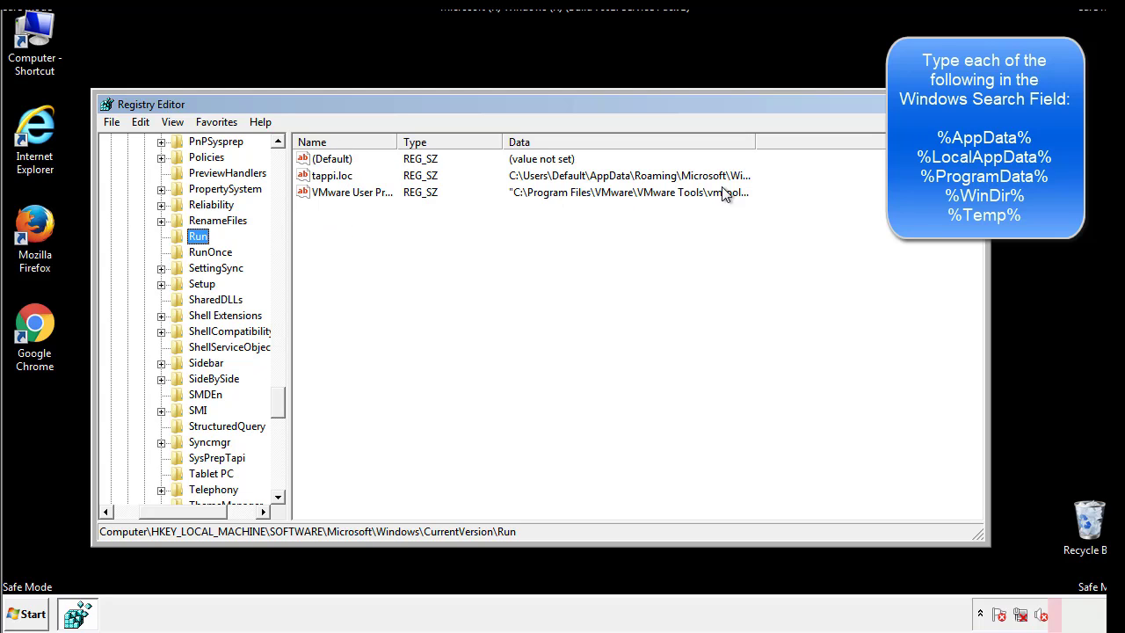
left_click(334, 185)
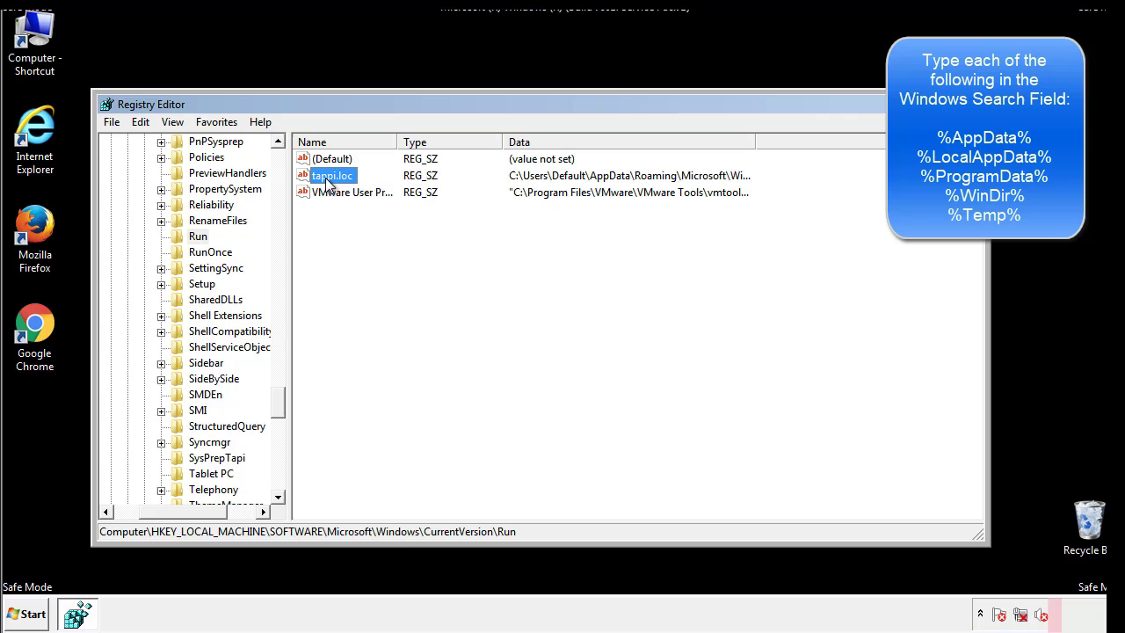
right_click(325, 178)
left_click(352, 228)
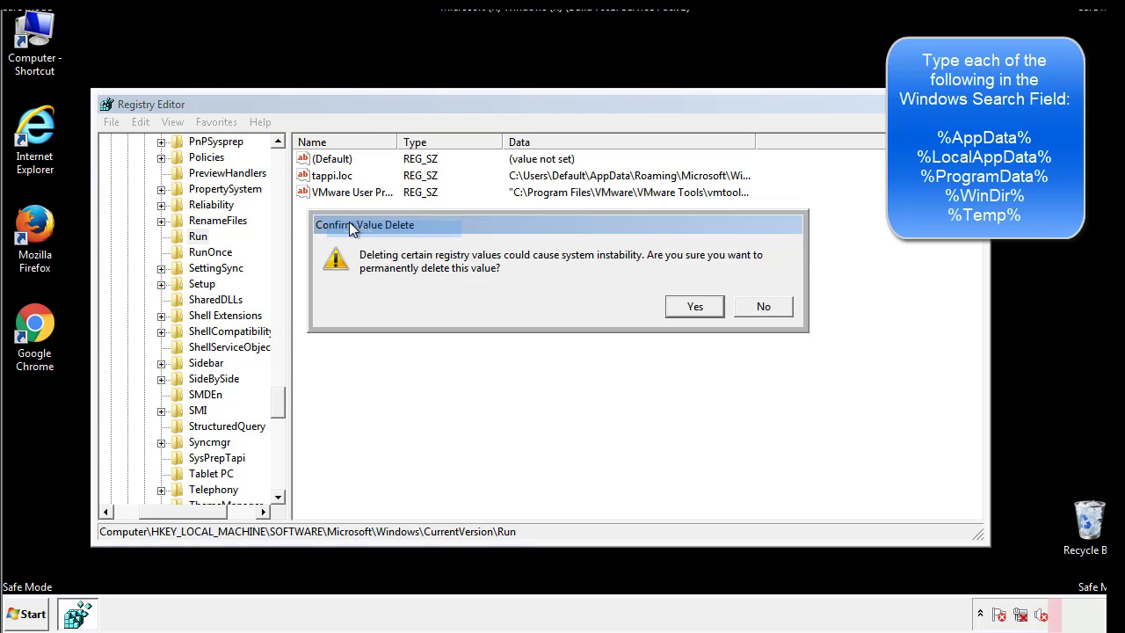
left_click(685, 309)
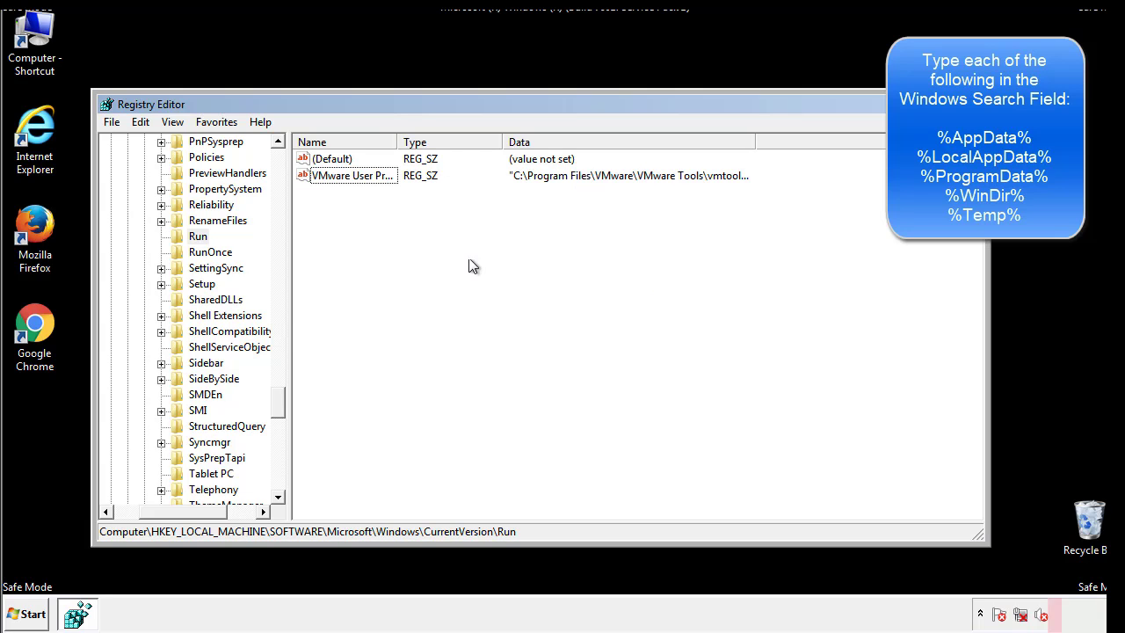
left_click_drag(278, 399, 279, 483)
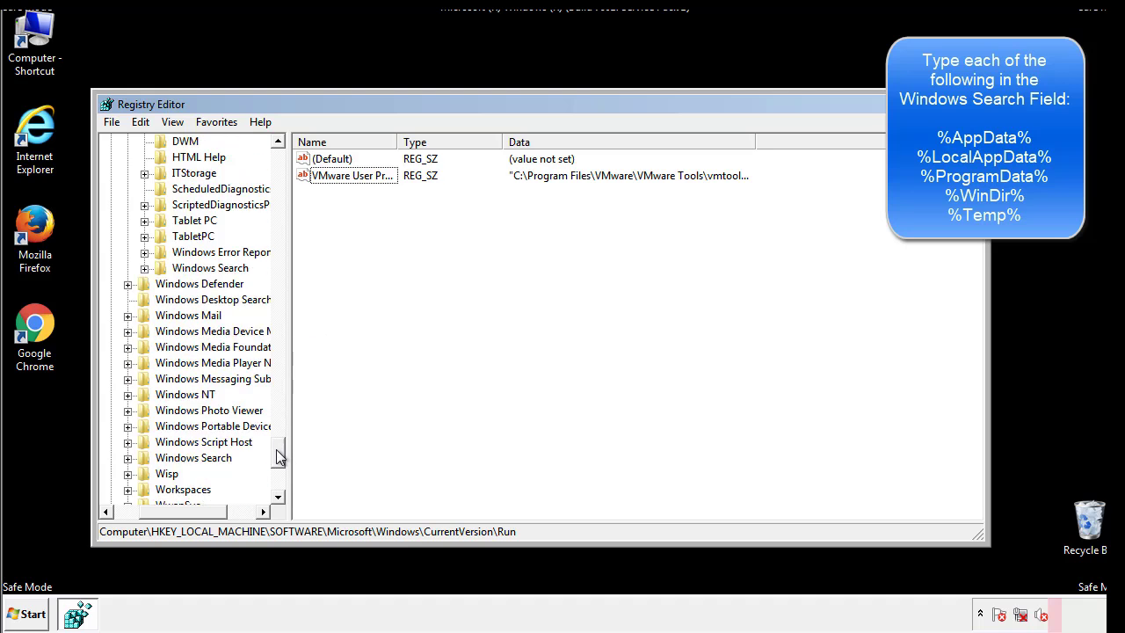
left_click_drag(188, 515, 136, 523)
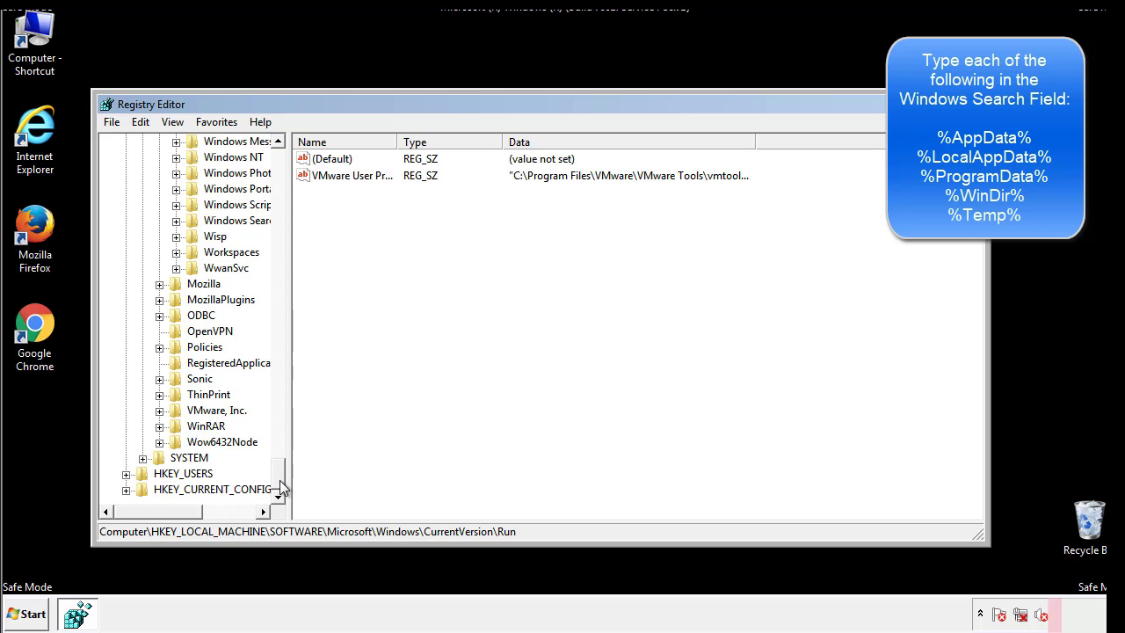
left_click_drag(279, 482, 287, 172)
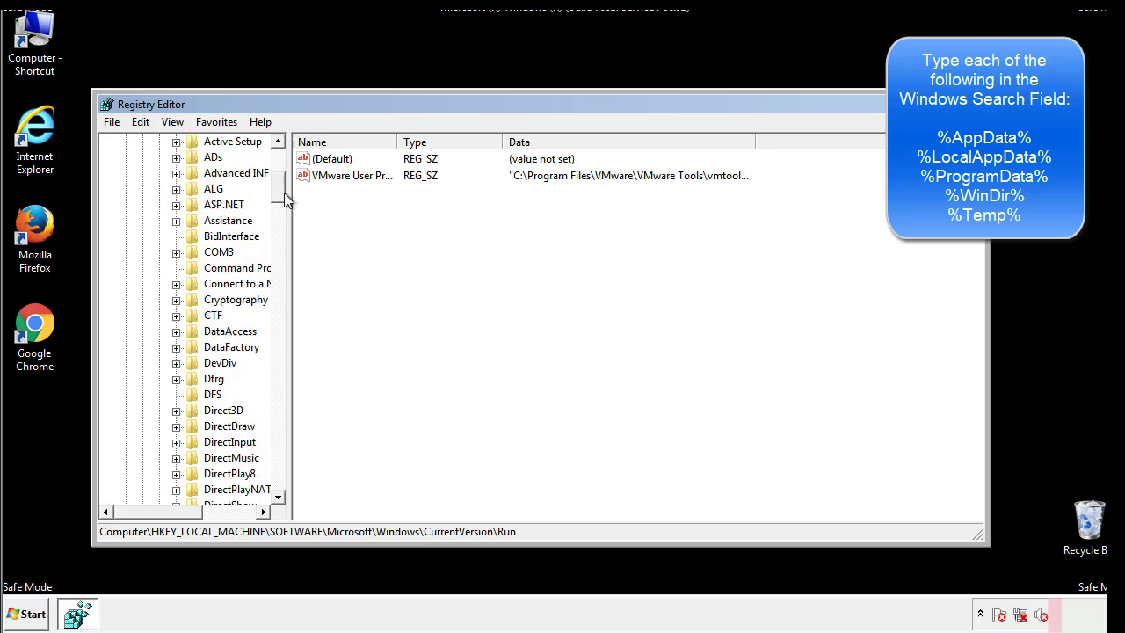
- Collapse HKLM and expand HKEY_CURRENT_USER\Software\Microsoft\Windows\CurrentVersion
left_click(126, 188)
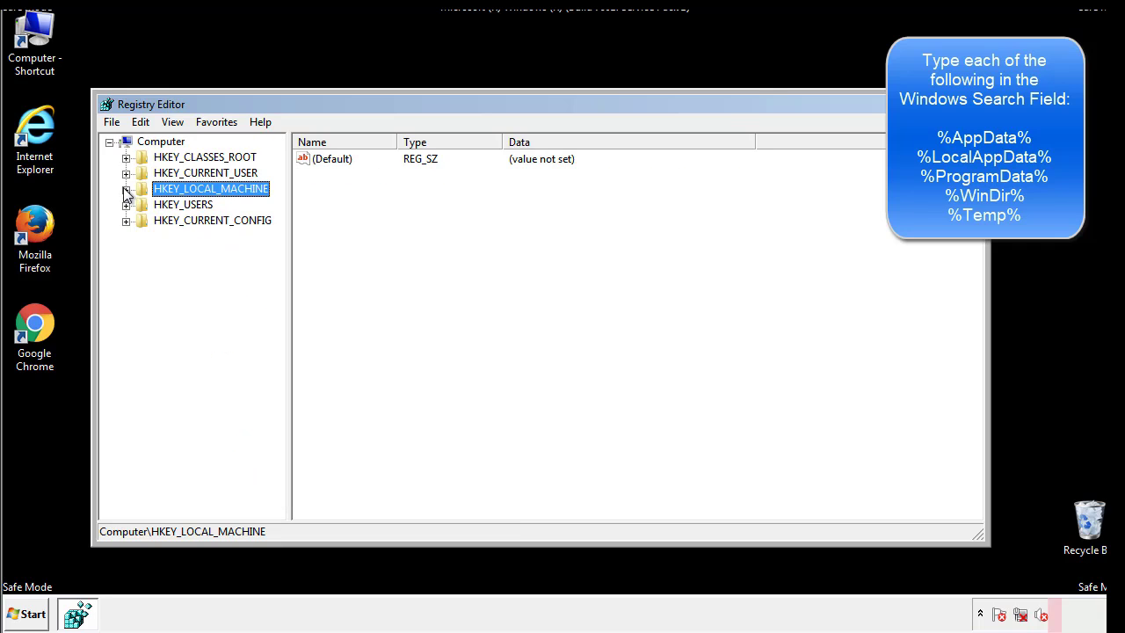
left_click(127, 173)
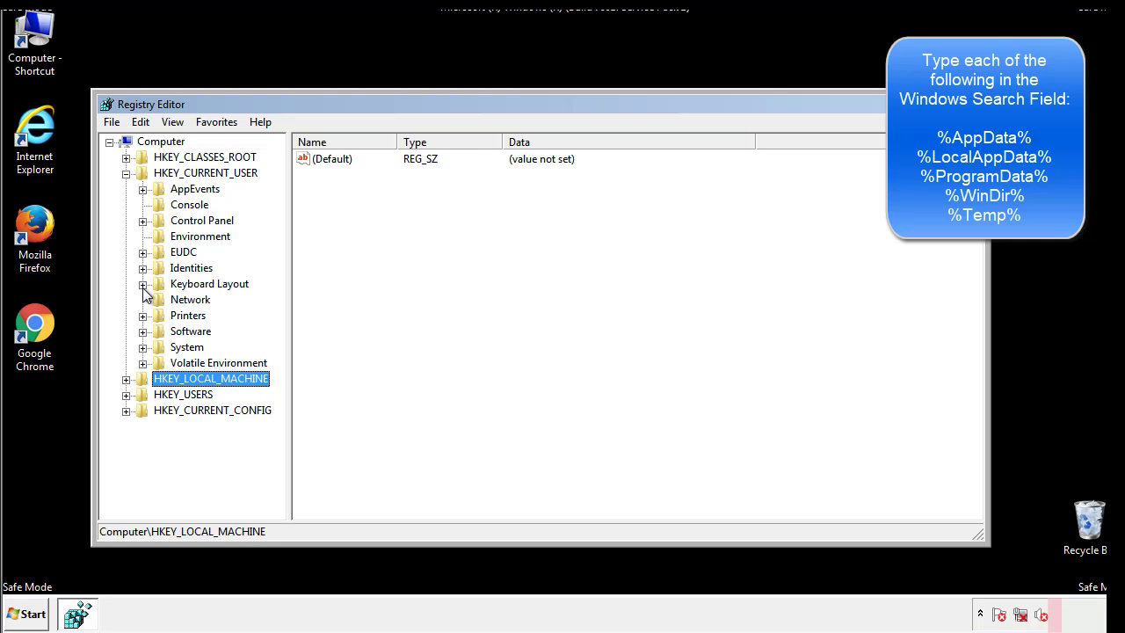
left_click(142, 331)
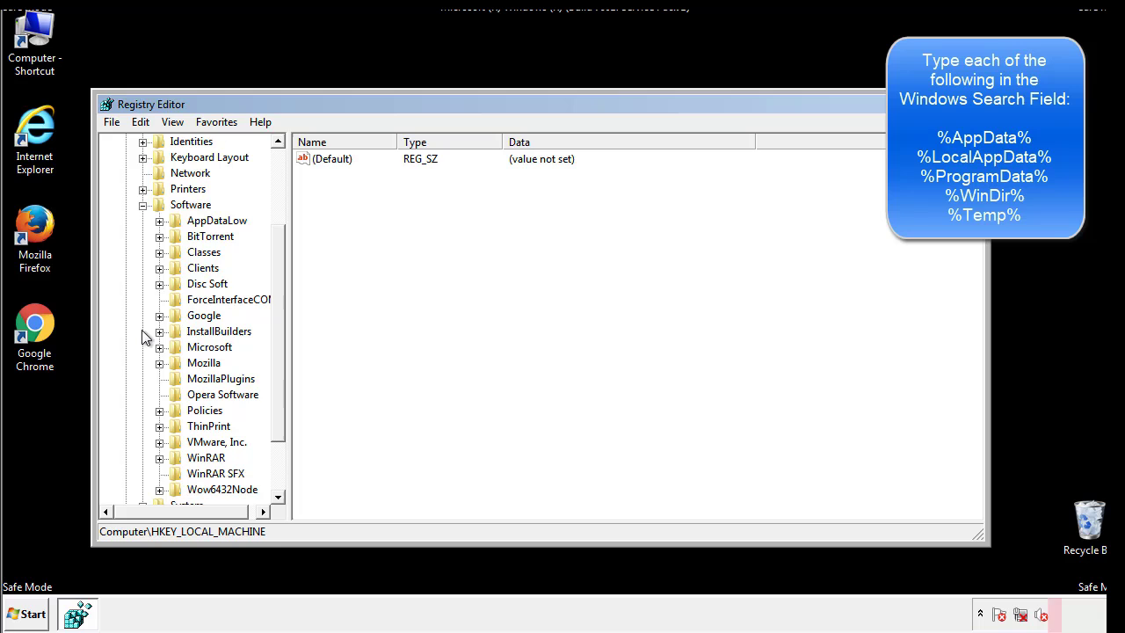
left_click_drag(276, 319, 276, 335)
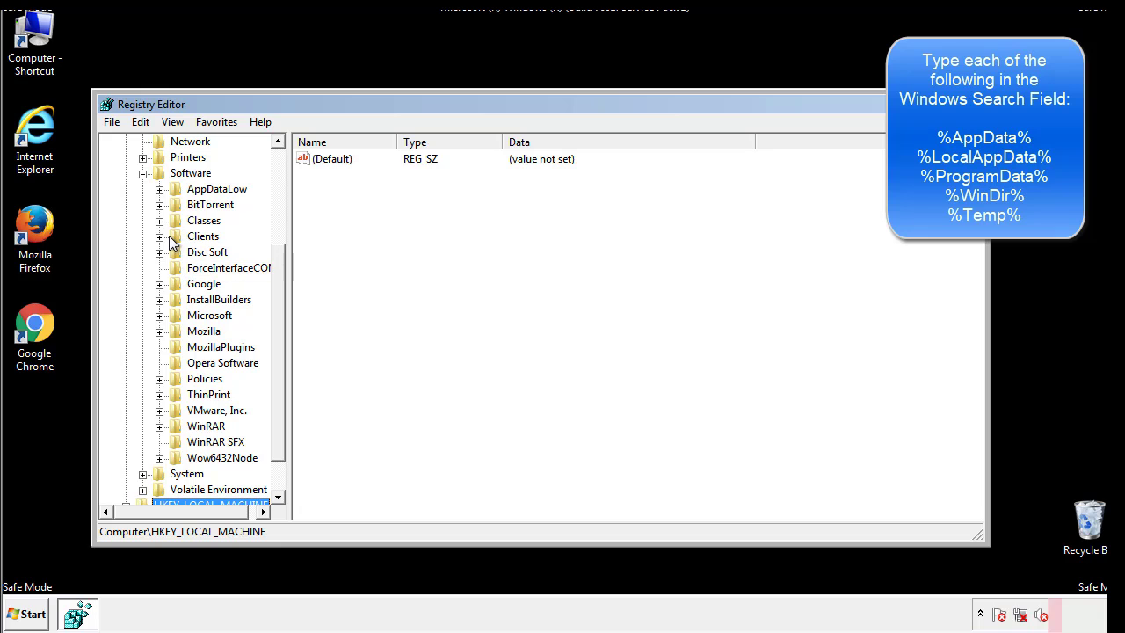
left_click(159, 316)
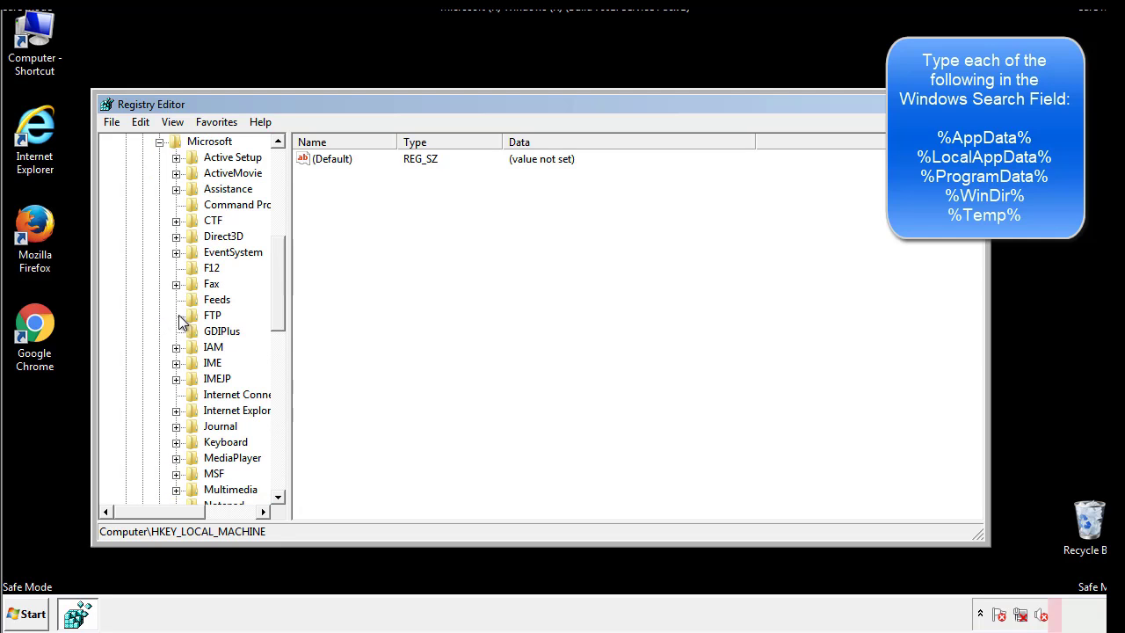
left_click_drag(276, 257, 277, 365)
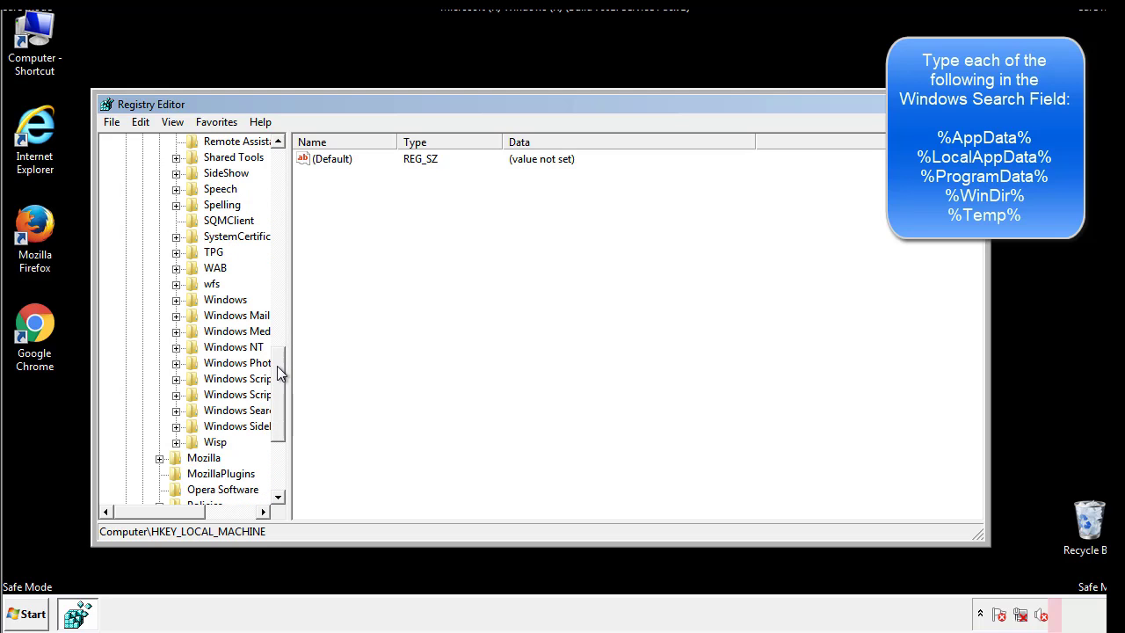
left_click(177, 300)
left_click(192, 316)
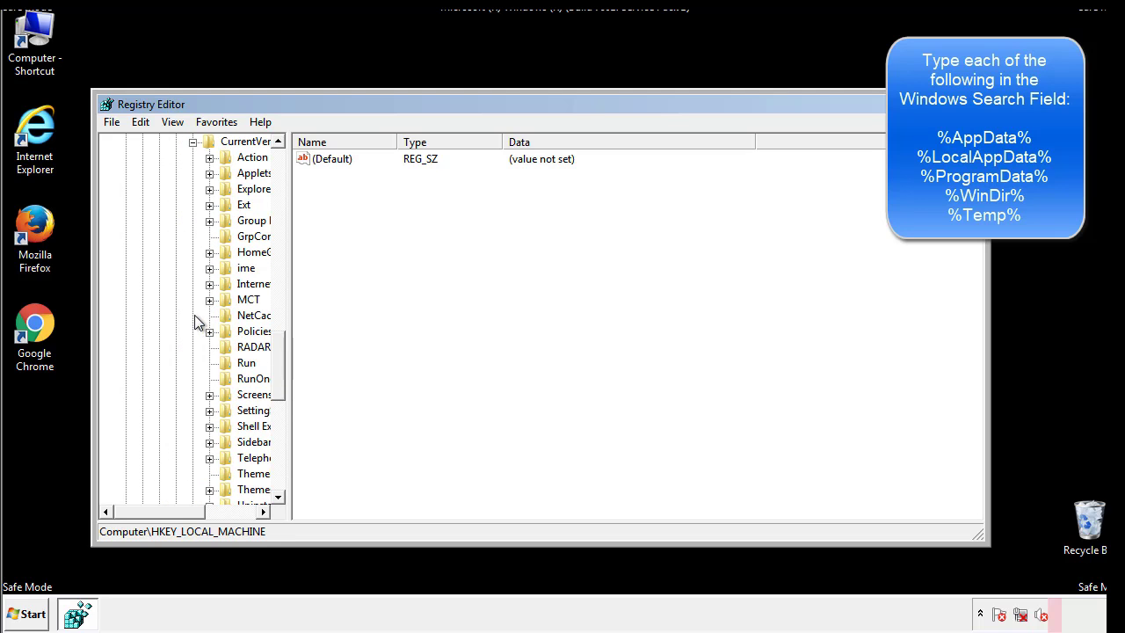
left_click_drag(170, 517, 198, 512)
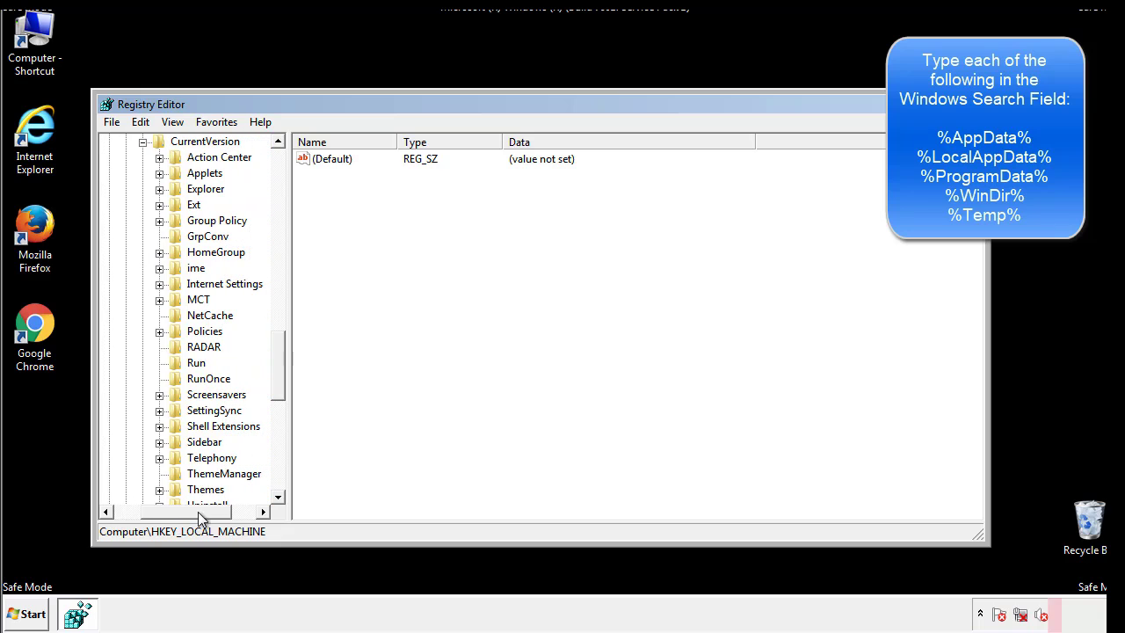
- Inspect the current user's Run key, leaving its DAEMON Tools entry, then collapse Windows
left_click(192, 357)
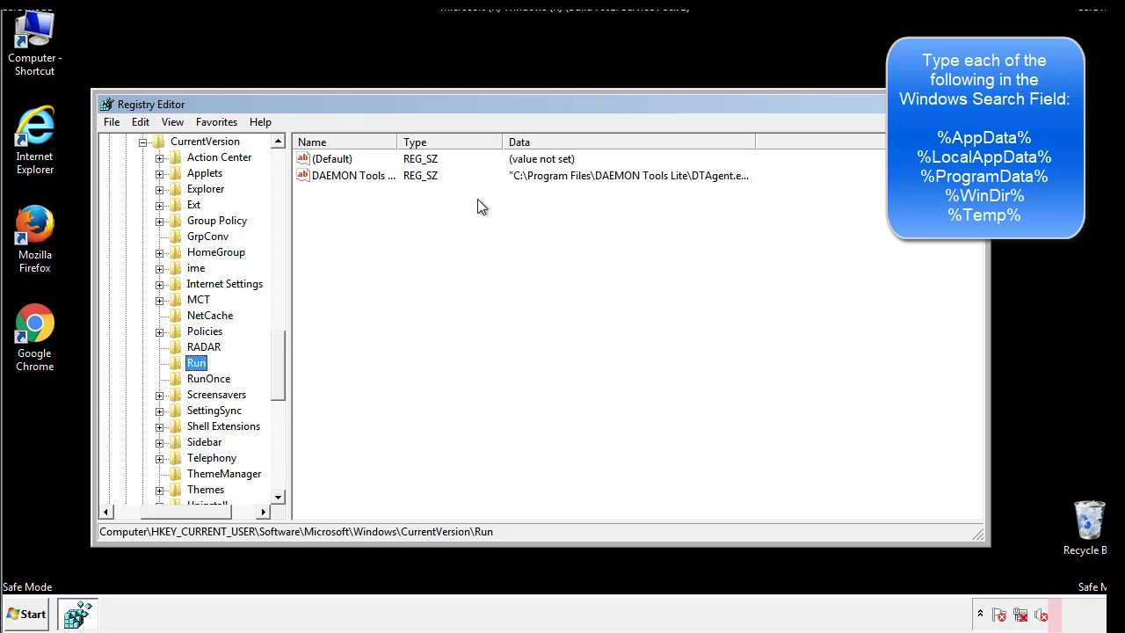
left_click(516, 209)
left_click_drag(186, 509, 160, 511)
left_click_drag(284, 381, 278, 366)
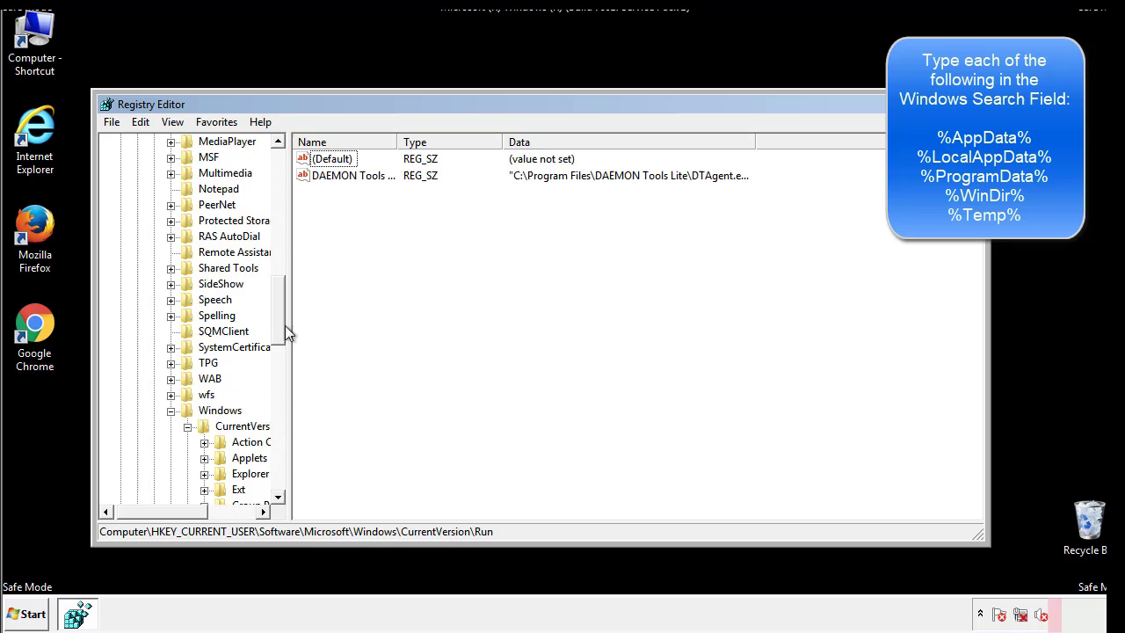
left_click(172, 410)
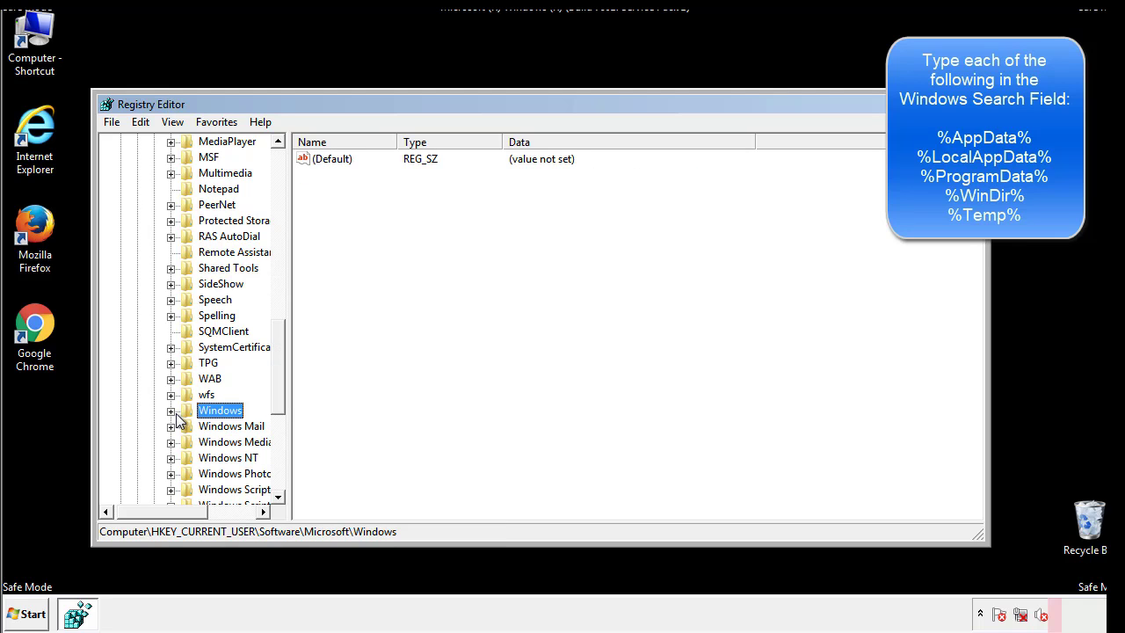
left_click_drag(282, 391, 283, 217)
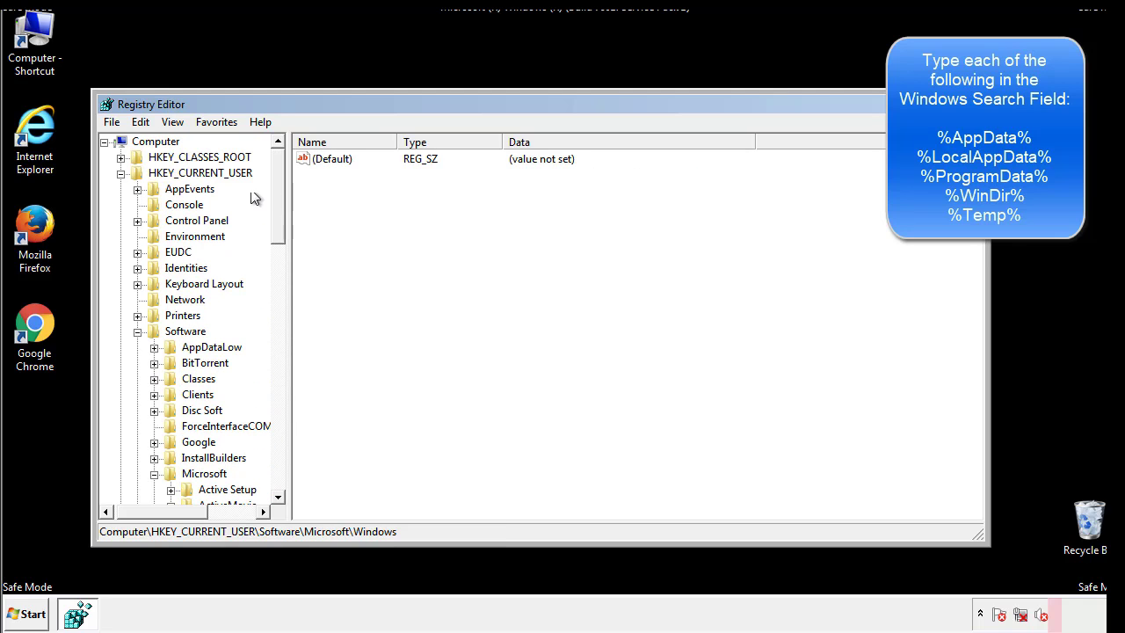
- Search the registry for '%tem' with Edit > Find
left_click(143, 122)
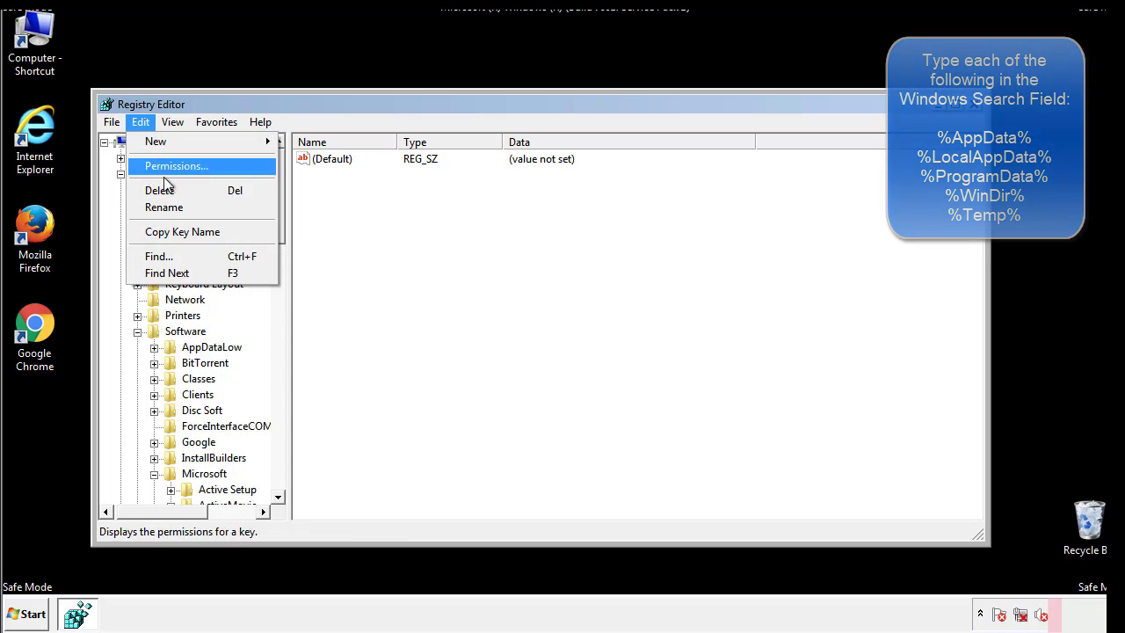
left_click(158, 255)
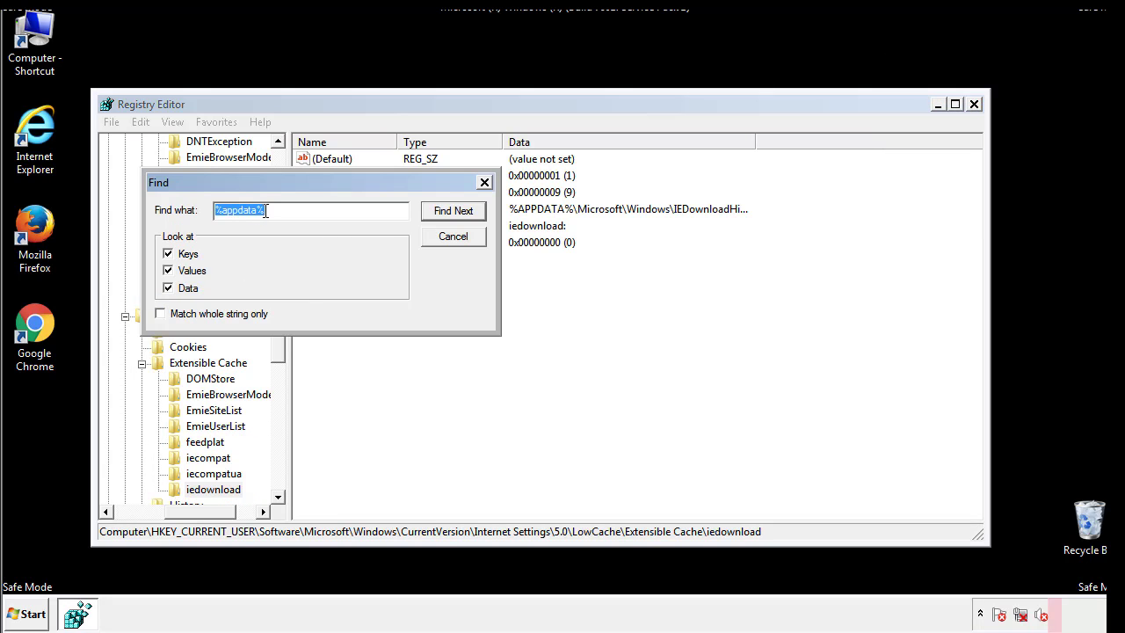
type("%t")
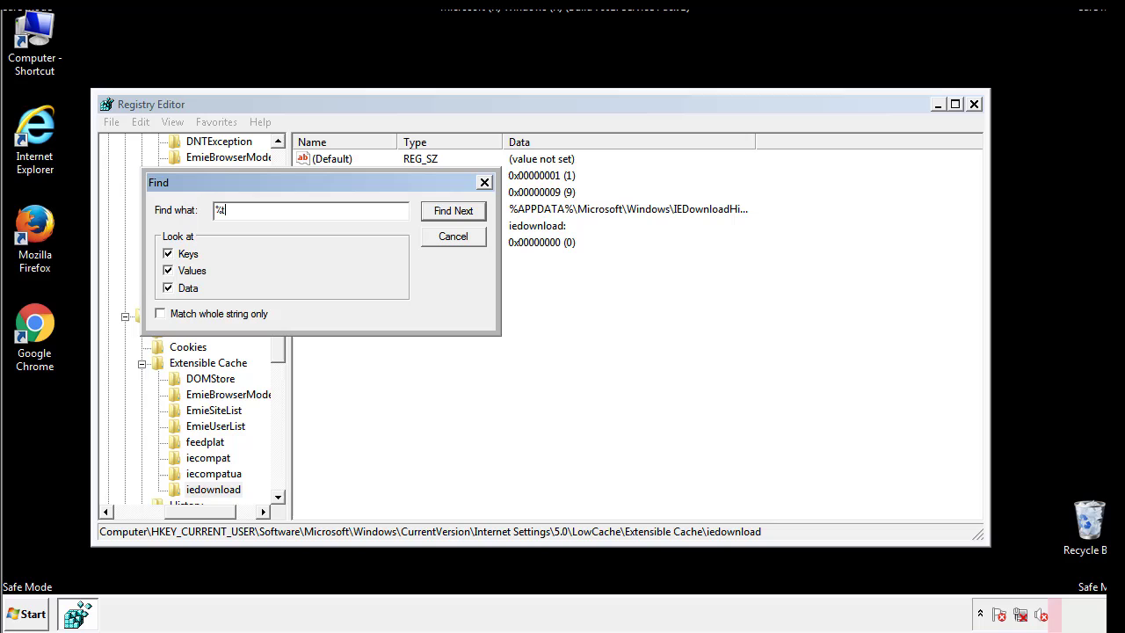
type("emp%")
key("Return")
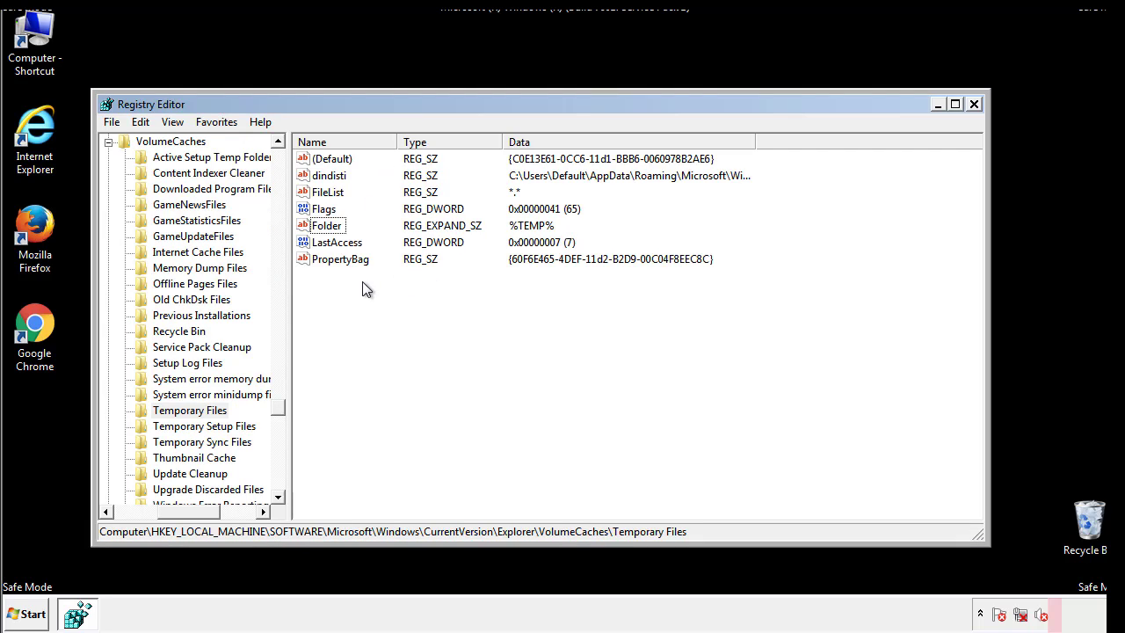
- Delete all values in the found Temporary Files key, leaving only (Default)
mouse_move(360, 282)
left_mouse_down()
mouse_move(332, 252)
mouse_move(320, 164)
left_mouse_up()
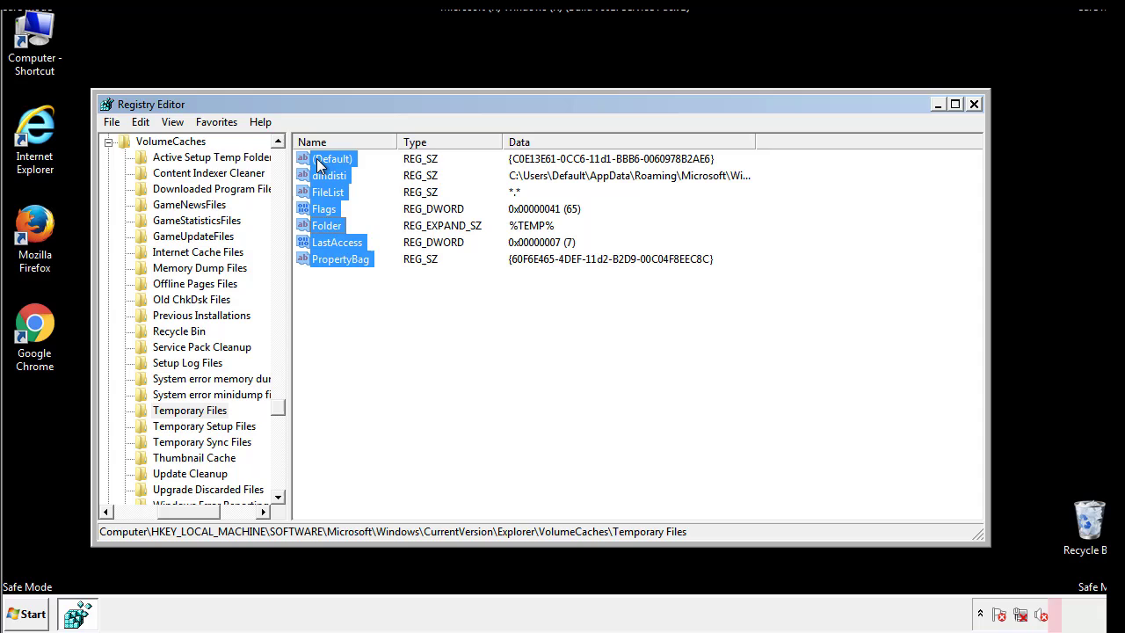
right_click(319, 165)
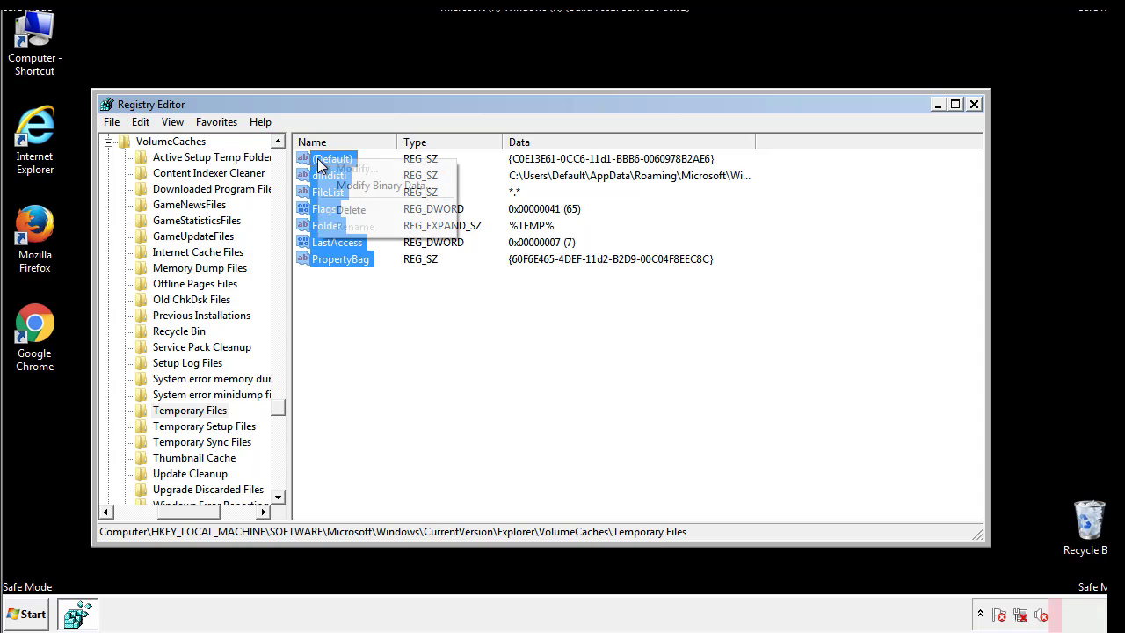
left_click(343, 210)
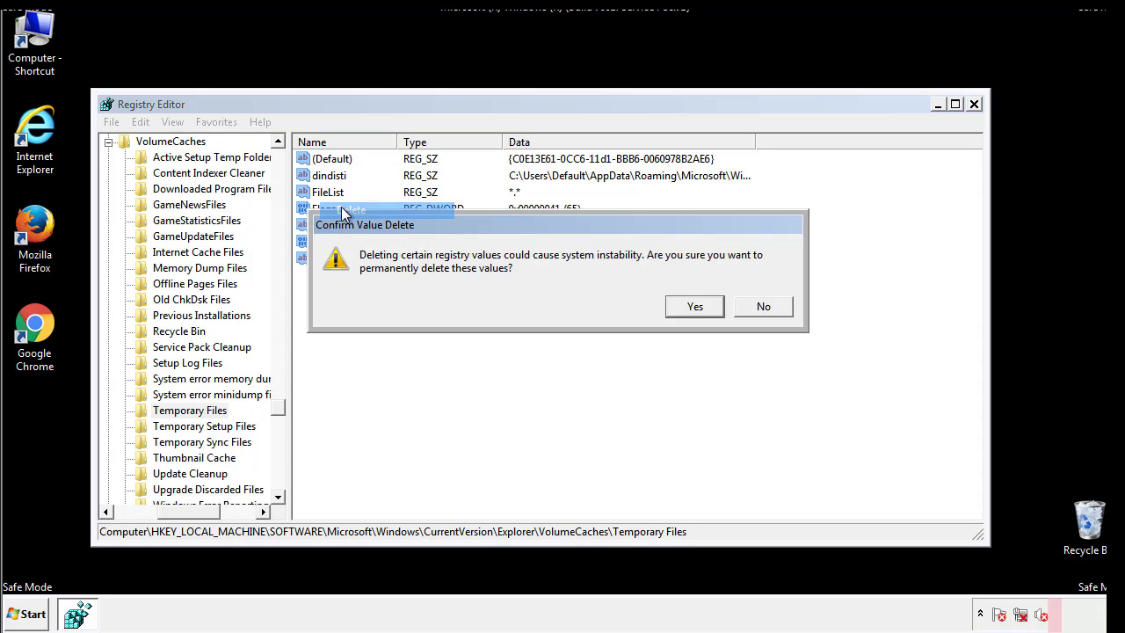
left_click(694, 306)
left_click(392, 216)
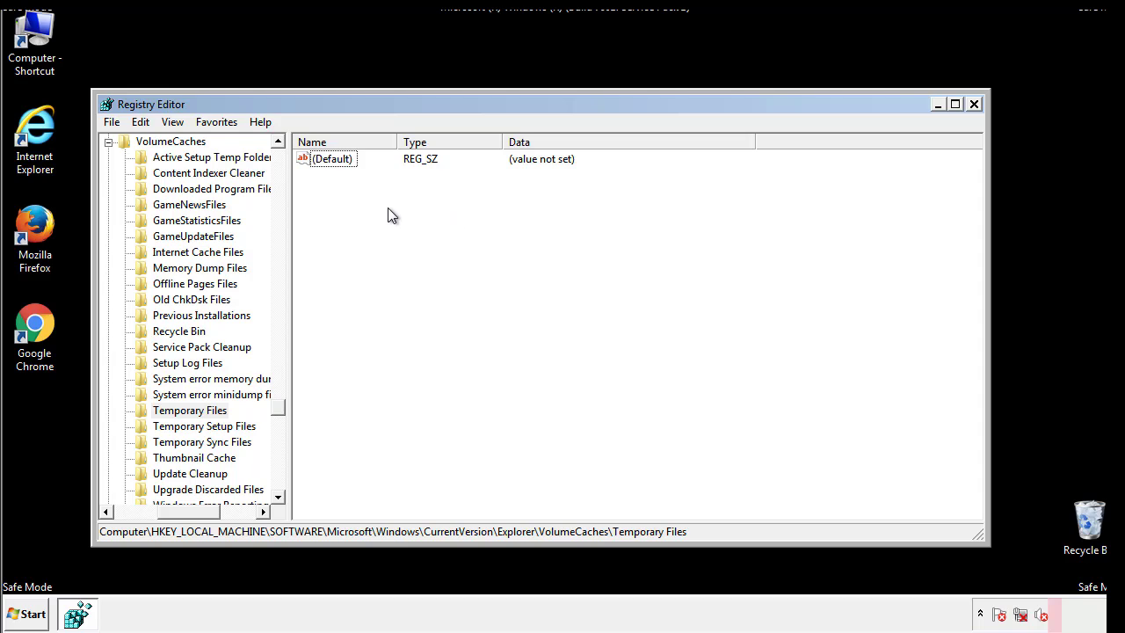
- Close Registry Editor and relaunch System Configuration by searching msconfig
left_click(975, 104)
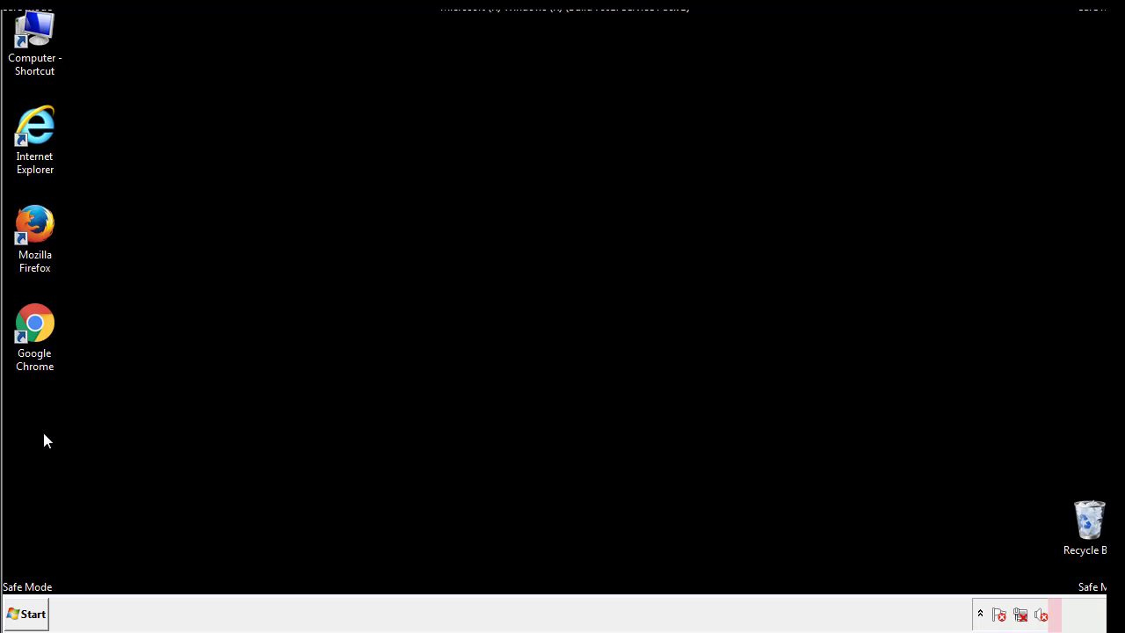
left_click(22, 614)
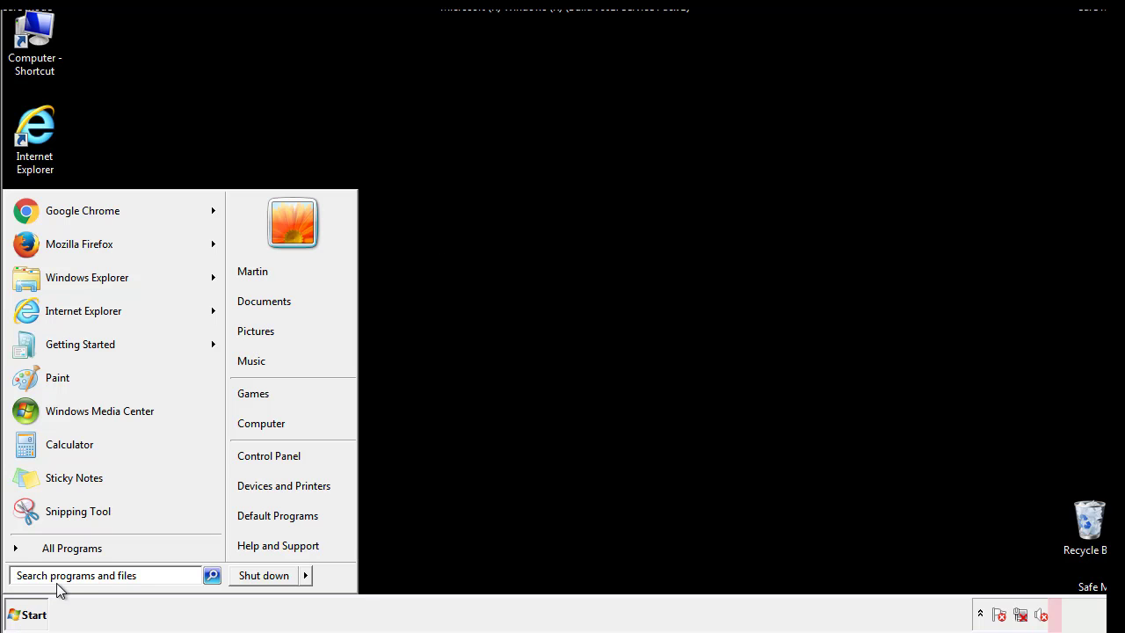
type("mscon")
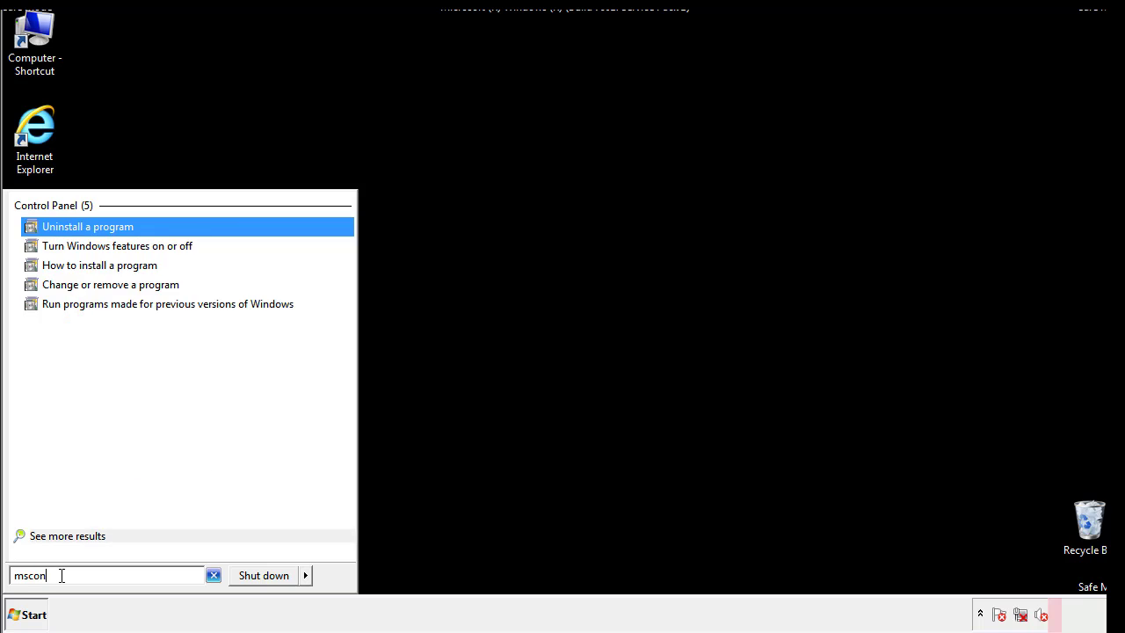
type("fig")
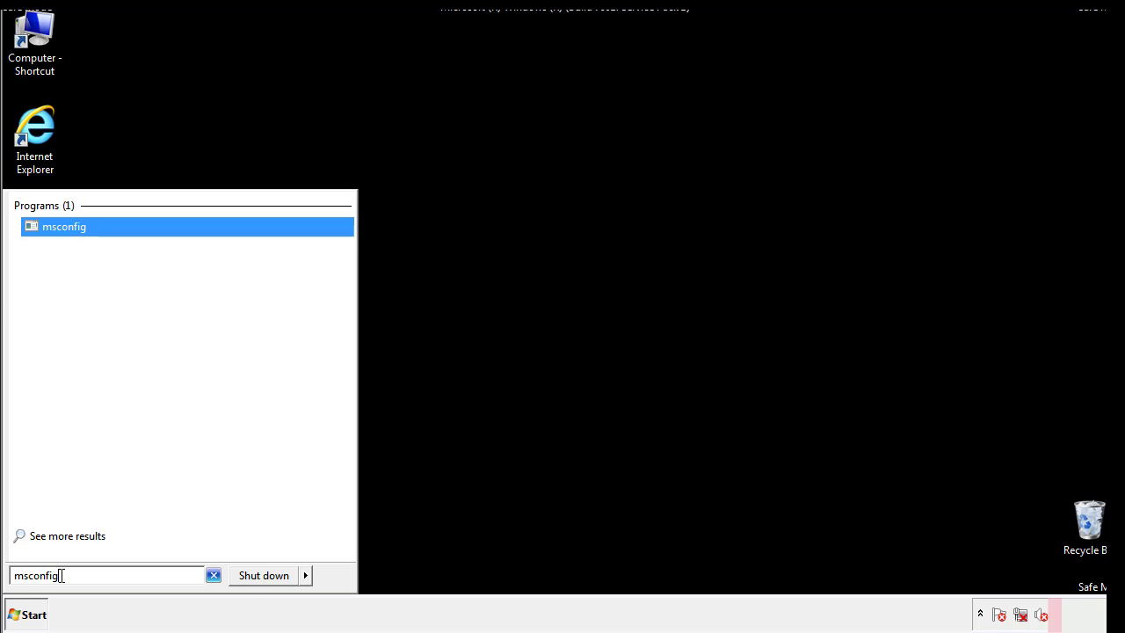
key("Return")
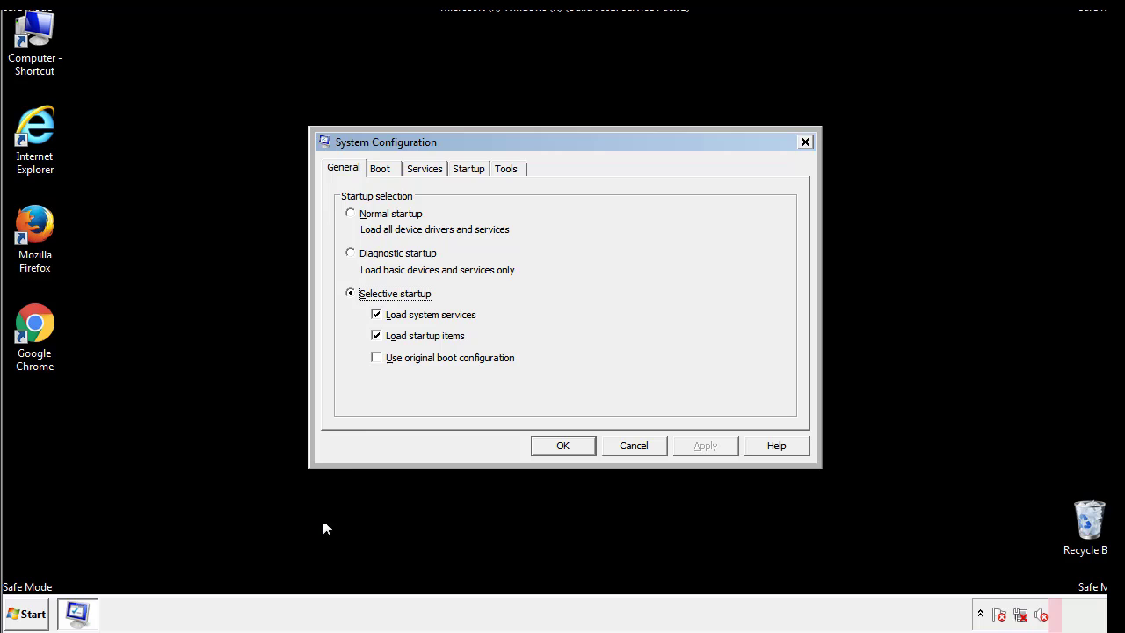
- Clear the Safe boot option on the Boot tab, apply it, and restart Windows
left_click(387, 169)
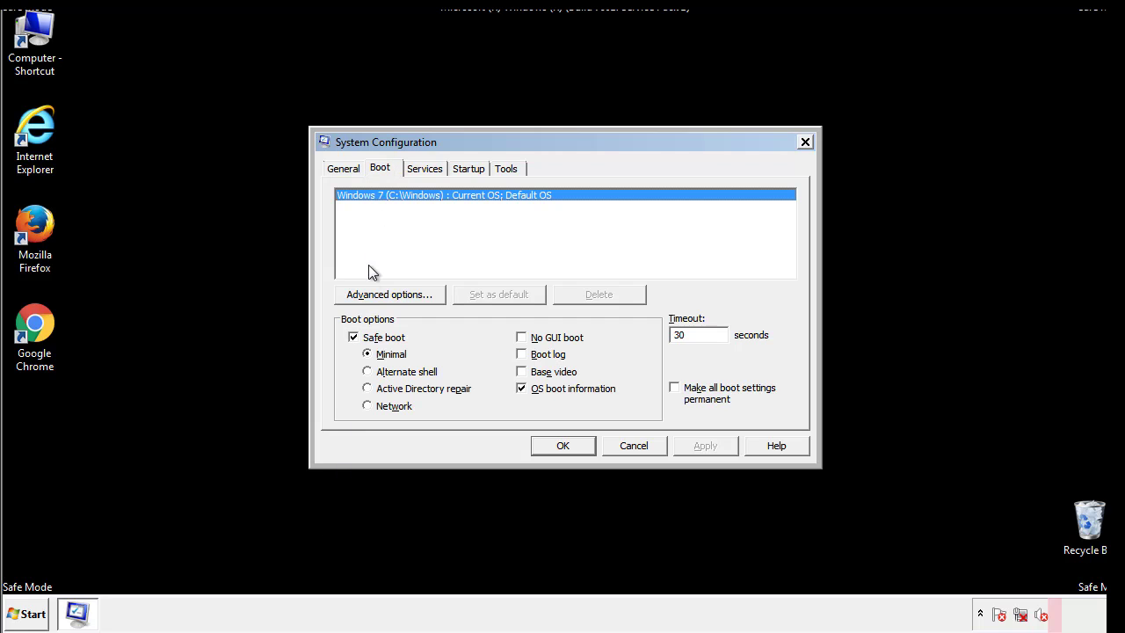
left_click(354, 337)
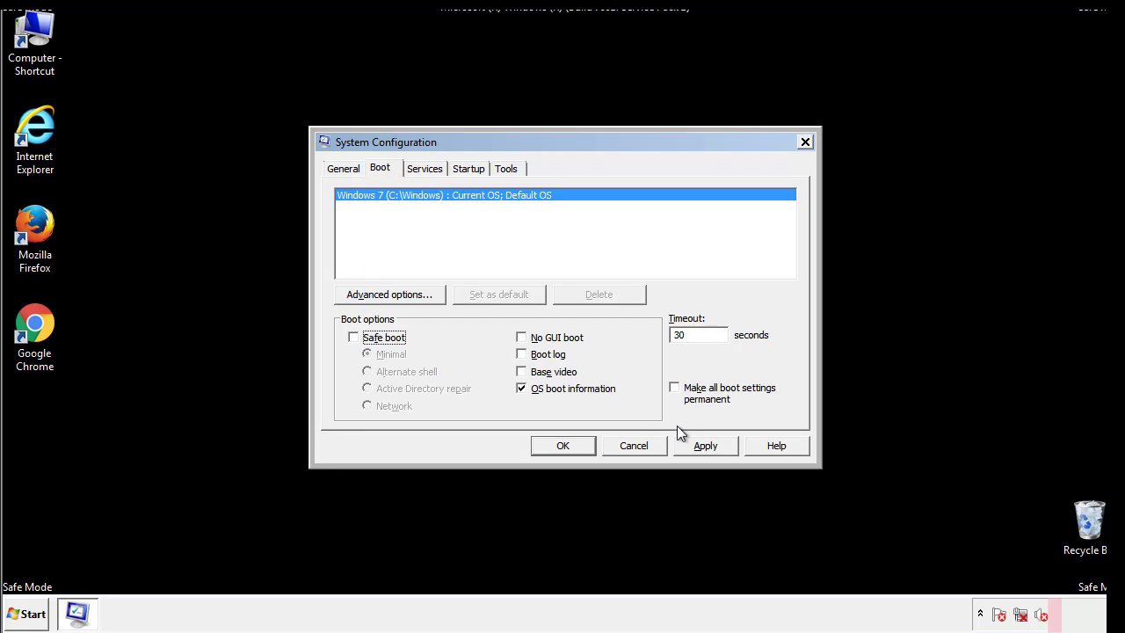
left_click(708, 445)
left_click(561, 445)
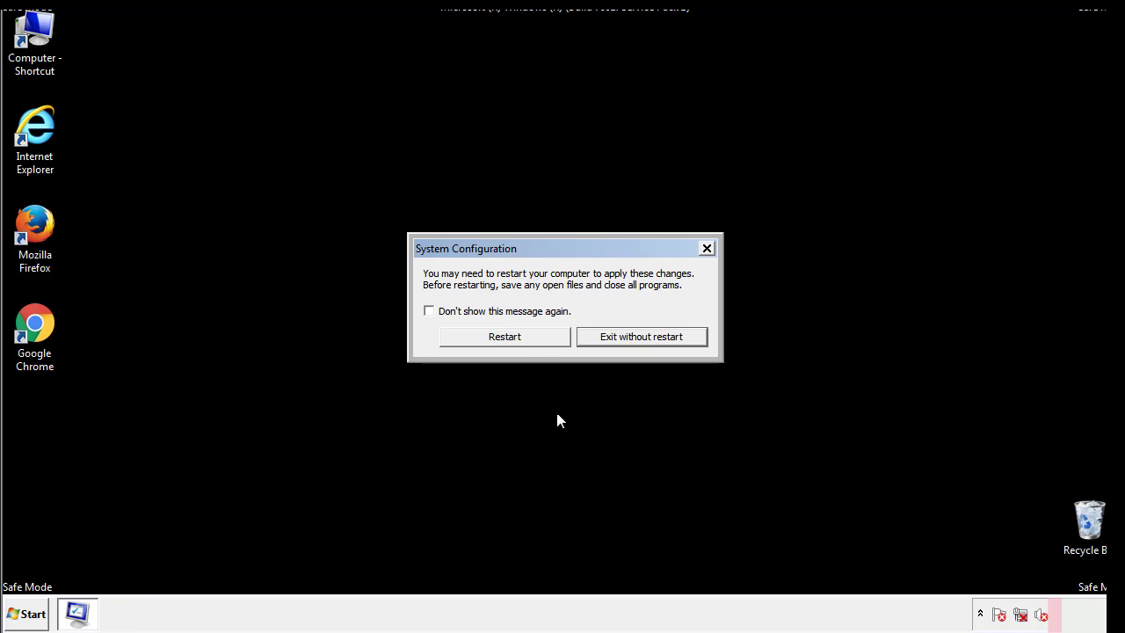
left_click(520, 343)
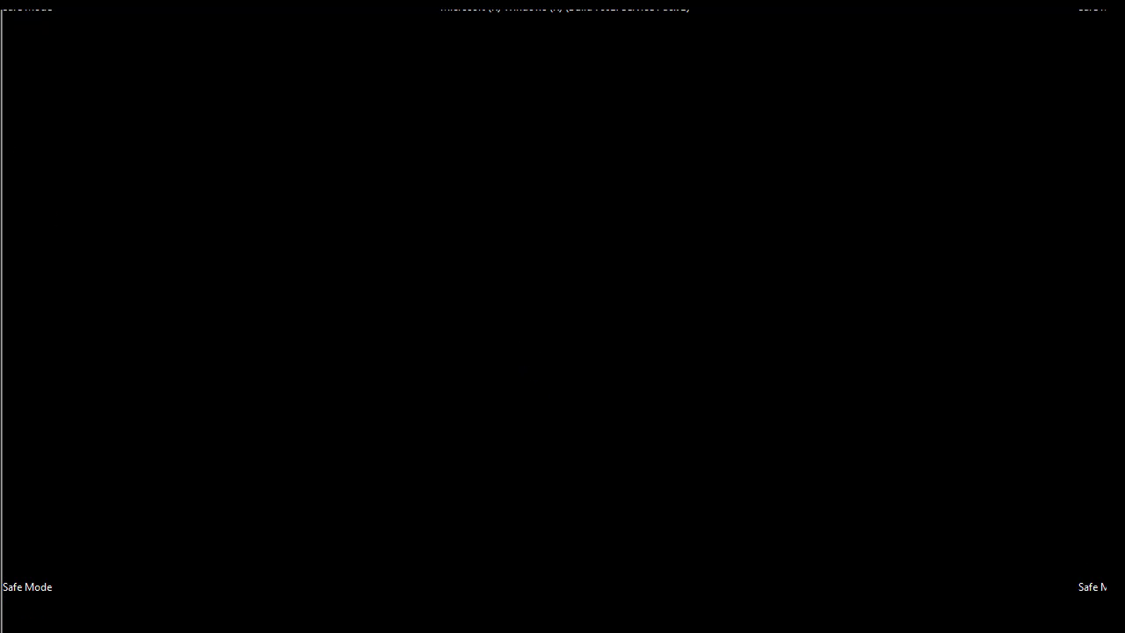